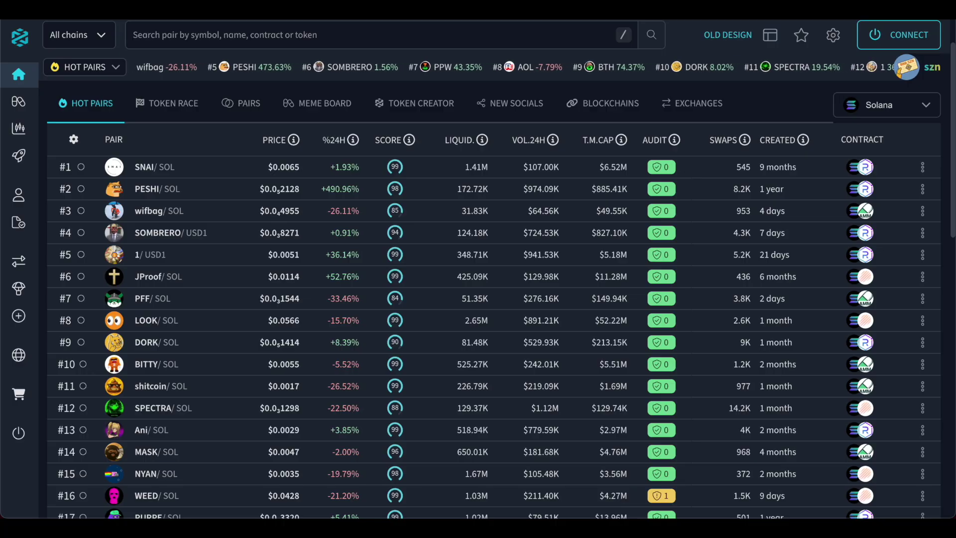
Connect to DEXTools via Telegram by starting the DEXTools authorization bot
left_click(897, 34)
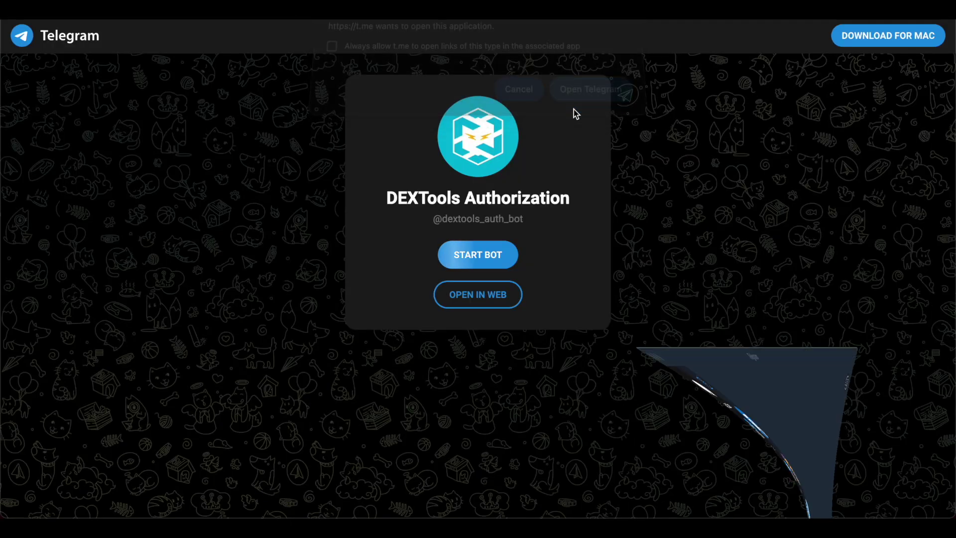
left_click(526, 505)
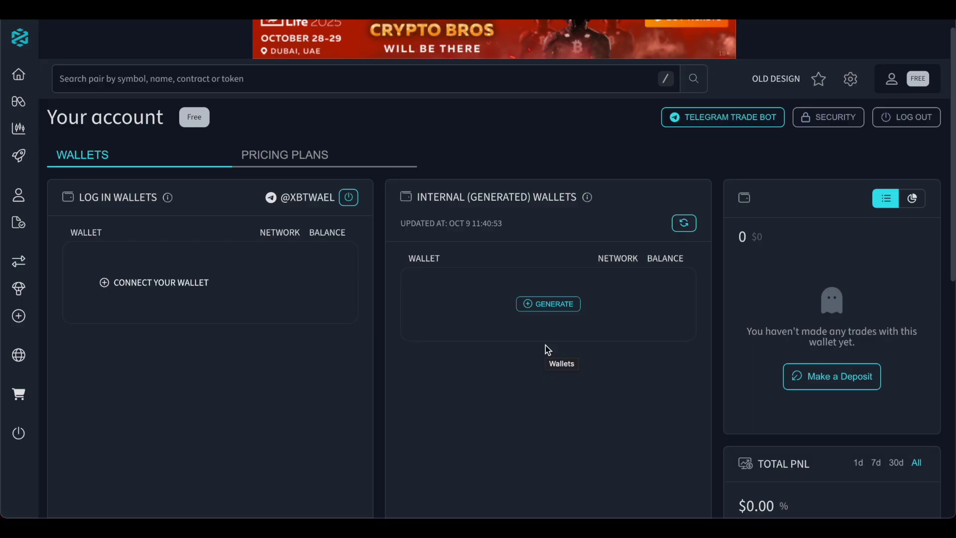
Refresh the internal wallets panel so Internal Wallet 273 appears with 0 SOL
left_click(683, 223)
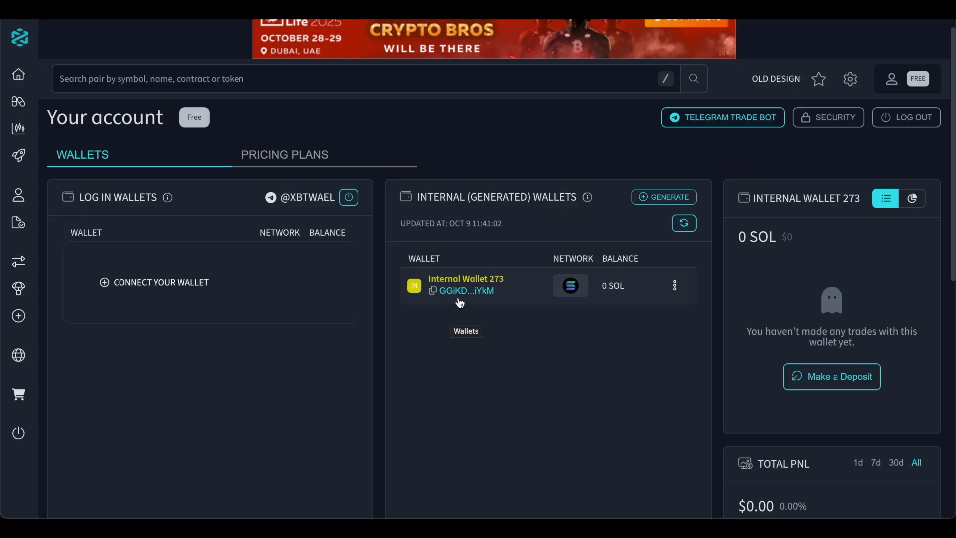
Copy Internal Wallet 273's address and send it 1 SOL from Phantom
left_click(458, 291)
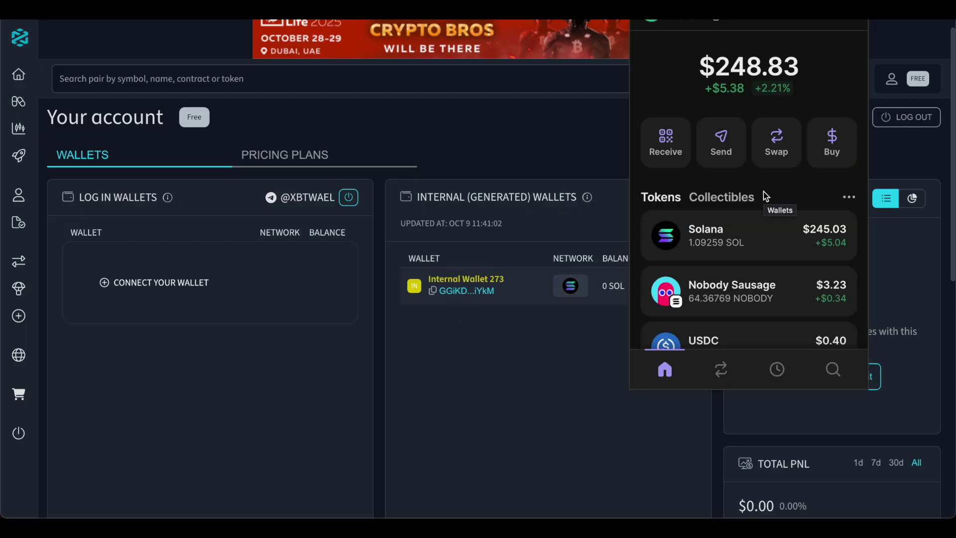
left_click(754, 224)
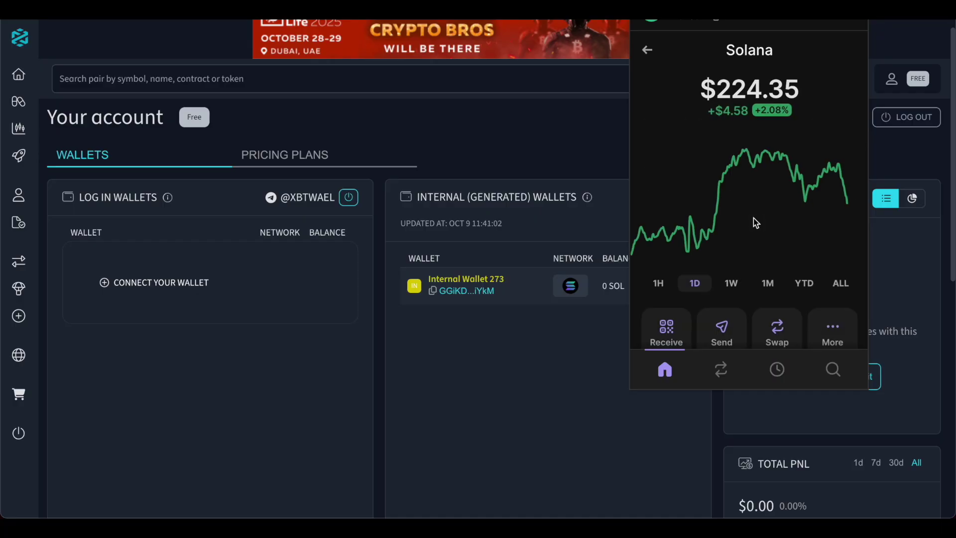
left_click(722, 329)
left_click(742, 124)
key("ctrl+v")
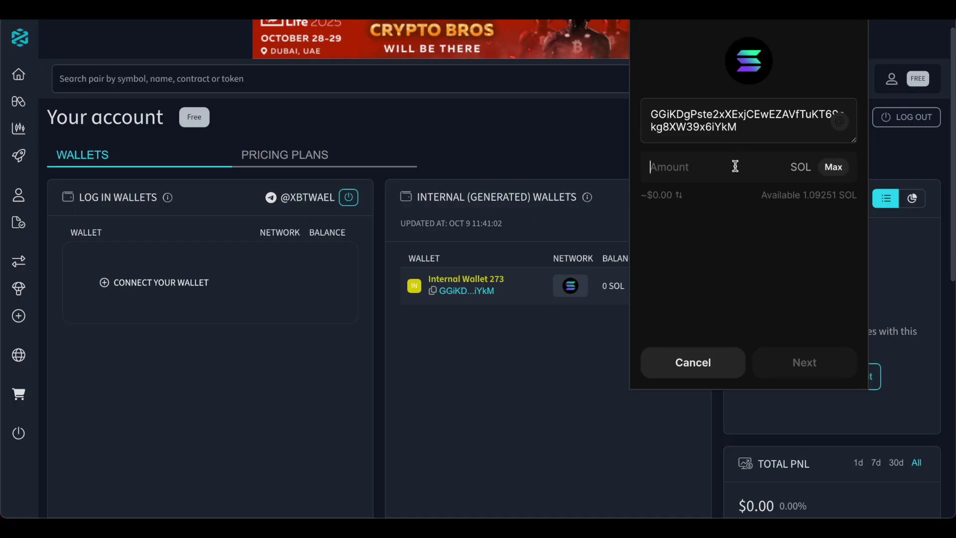
type("1")
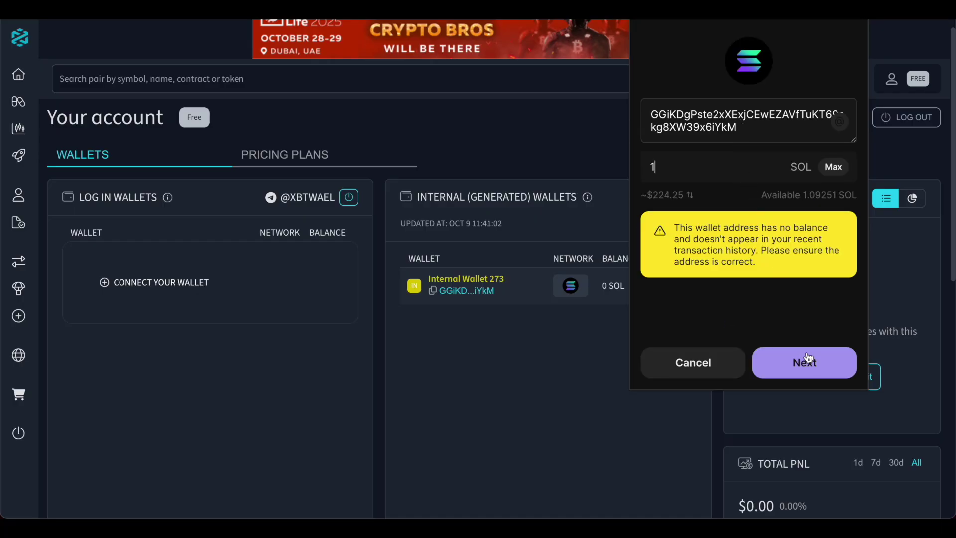
left_click(808, 362)
left_click(804, 364)
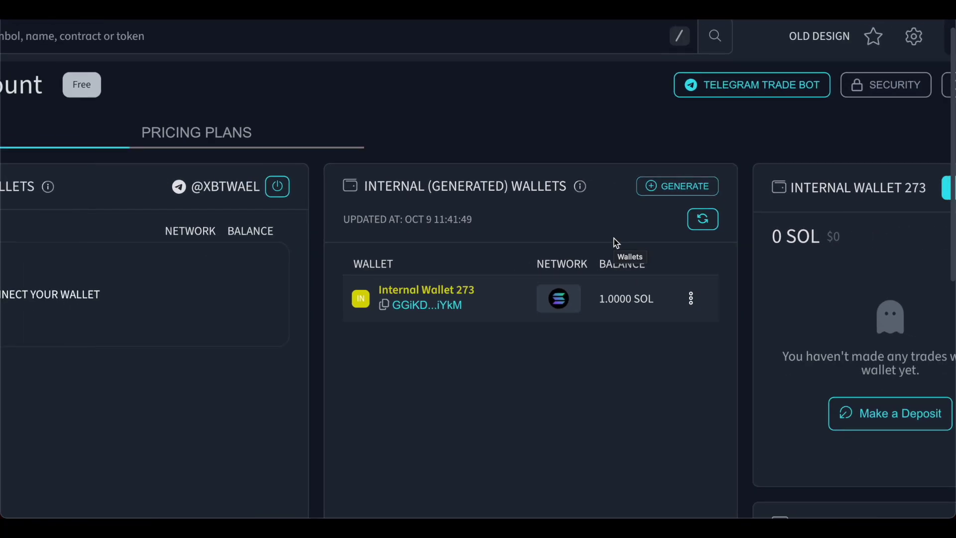
mouse_move(19, 102)
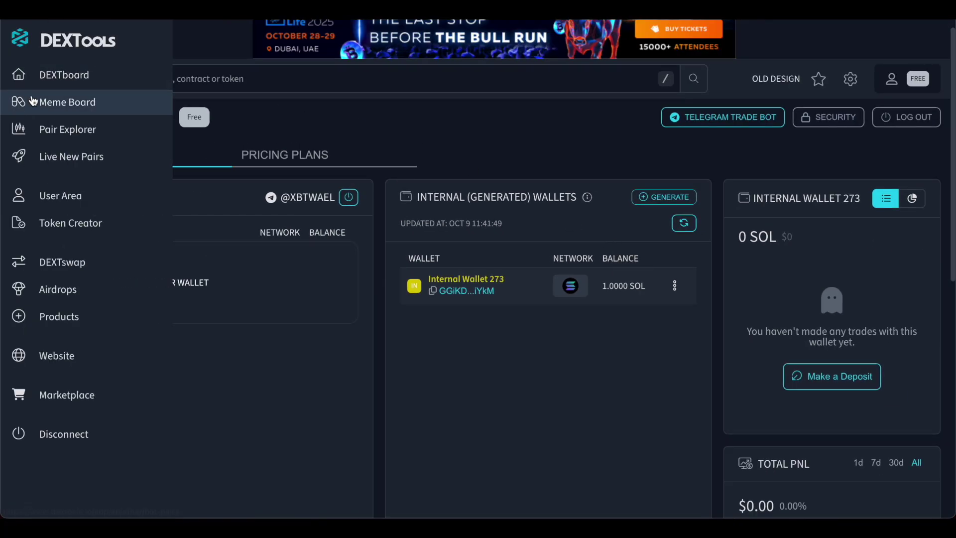
Browse Meme Board, Hot Pairs, Token Race and Pairs with its filter options
left_click(60, 102)
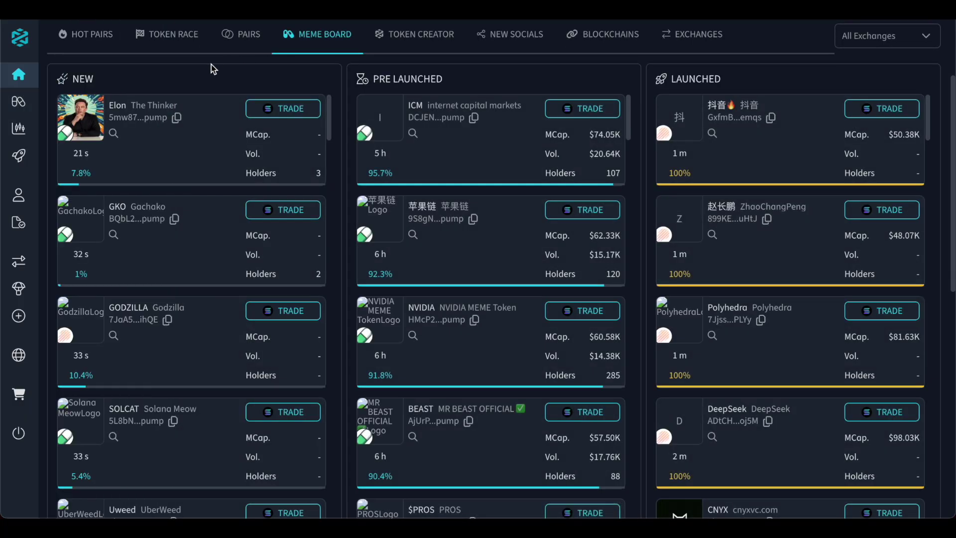
left_click(63, 36)
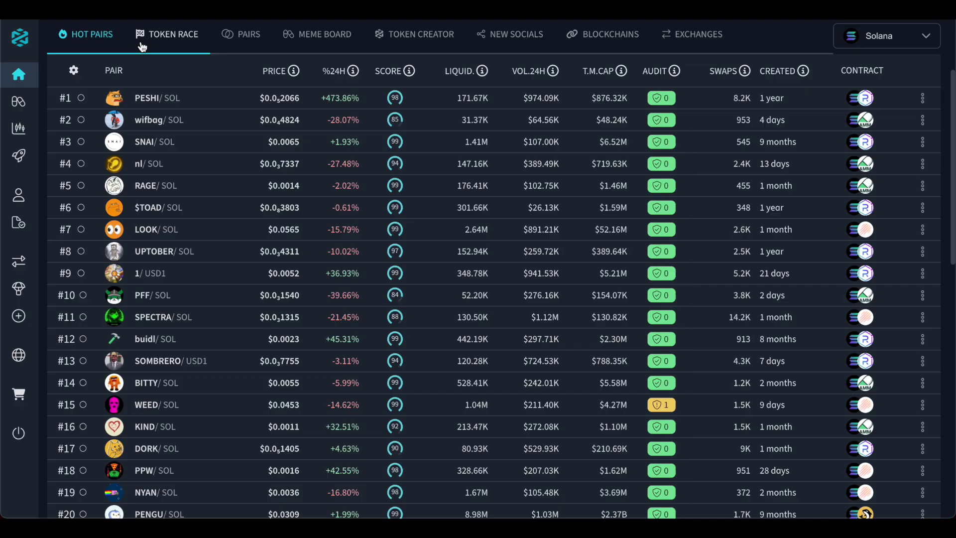
left_click(174, 36)
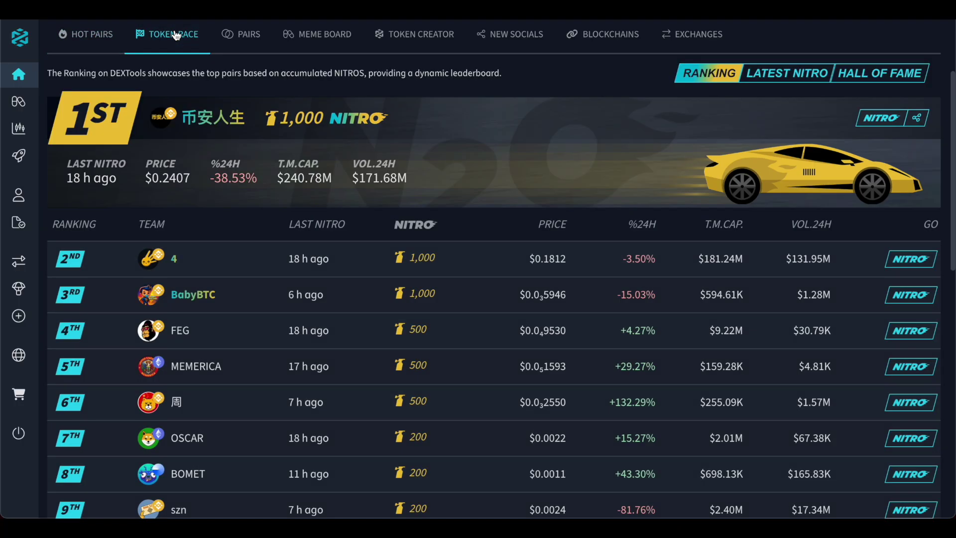
left_click(240, 33)
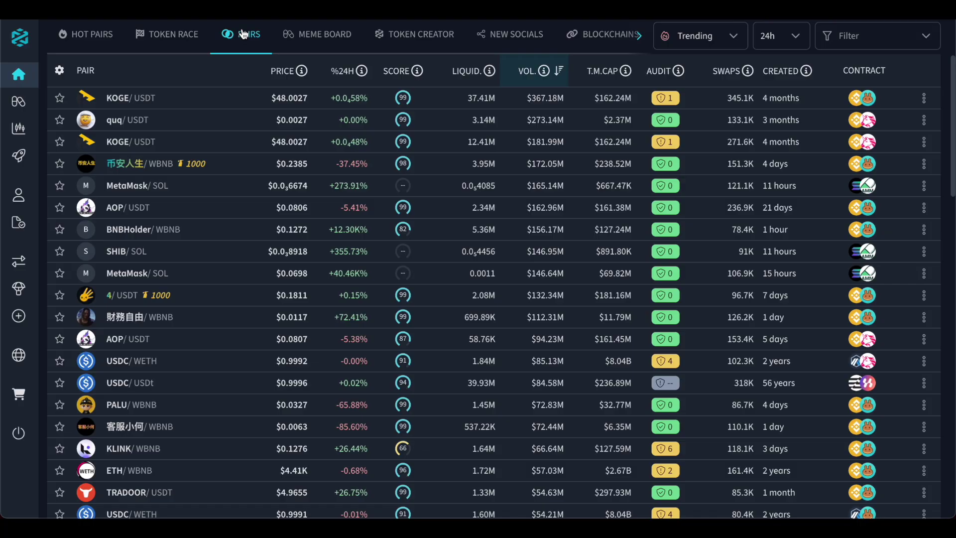
left_click(871, 40)
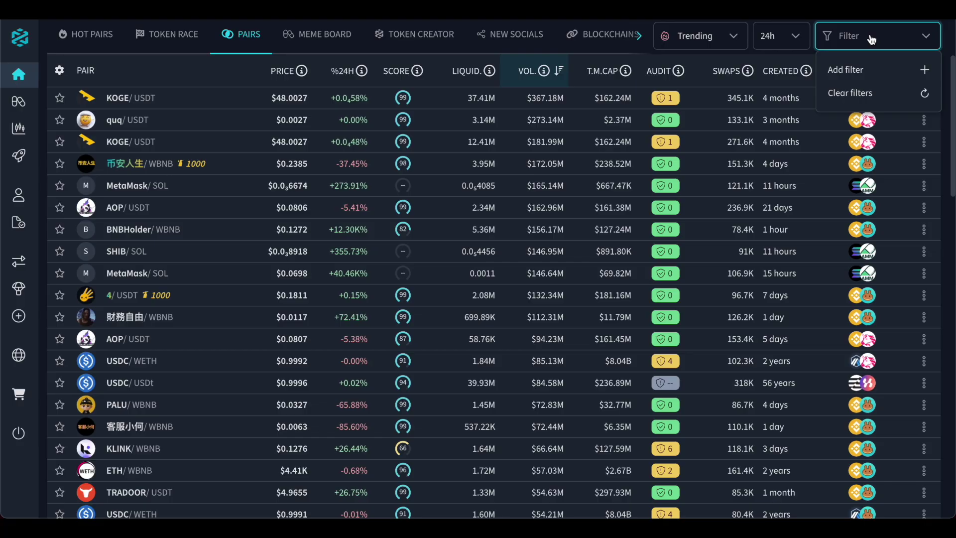
left_click(320, 34)
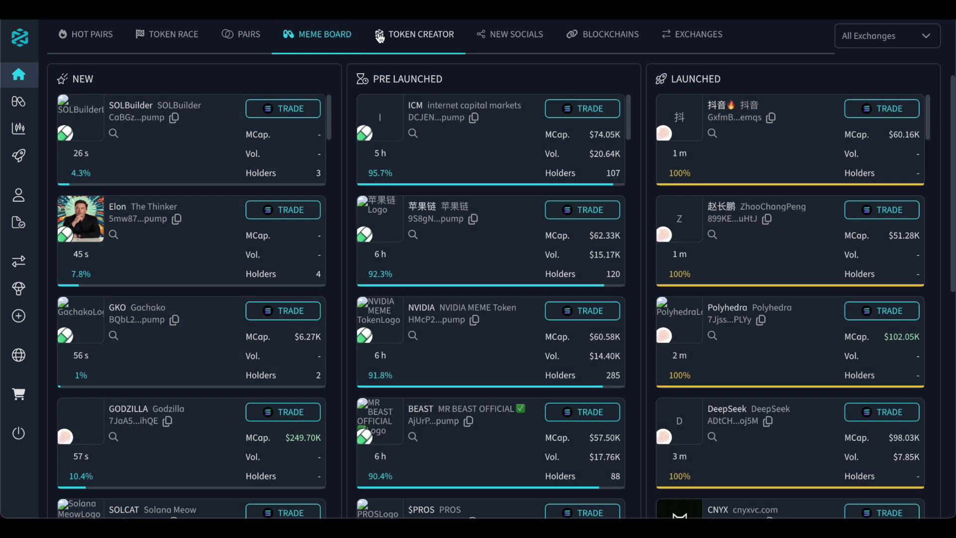
Browse Token Creator, New Socials, Blockchains and Exchanges, ending on Hot Pairs
left_click(378, 38)
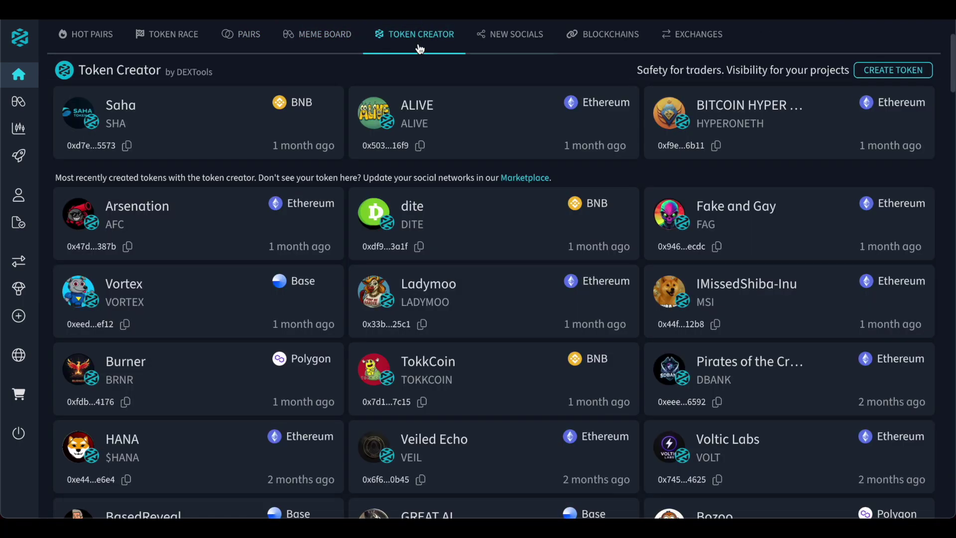
left_click(504, 38)
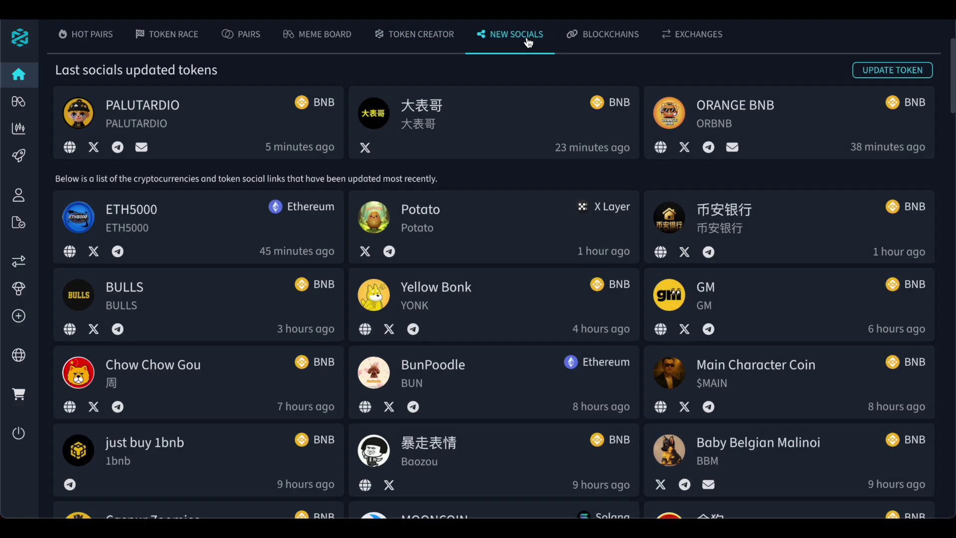
left_click(577, 37)
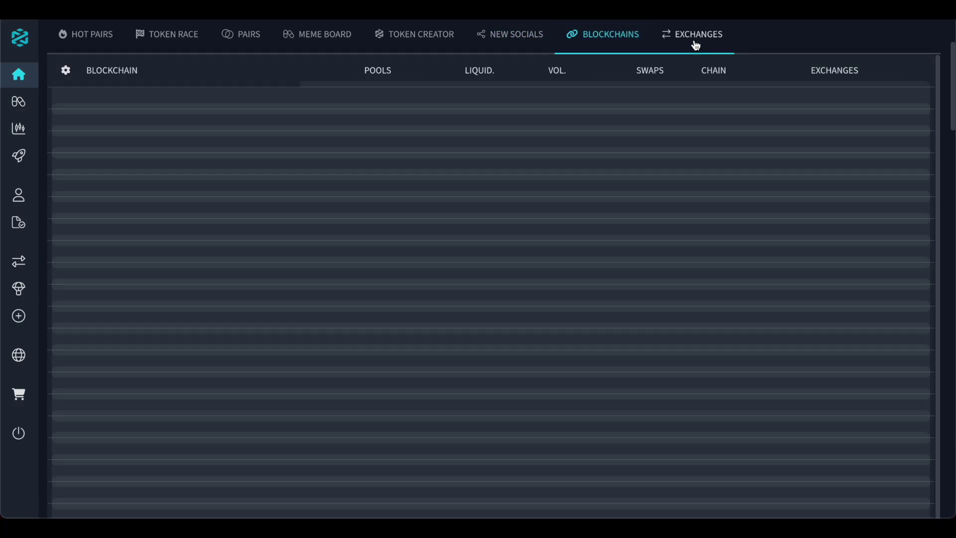
left_click(695, 42)
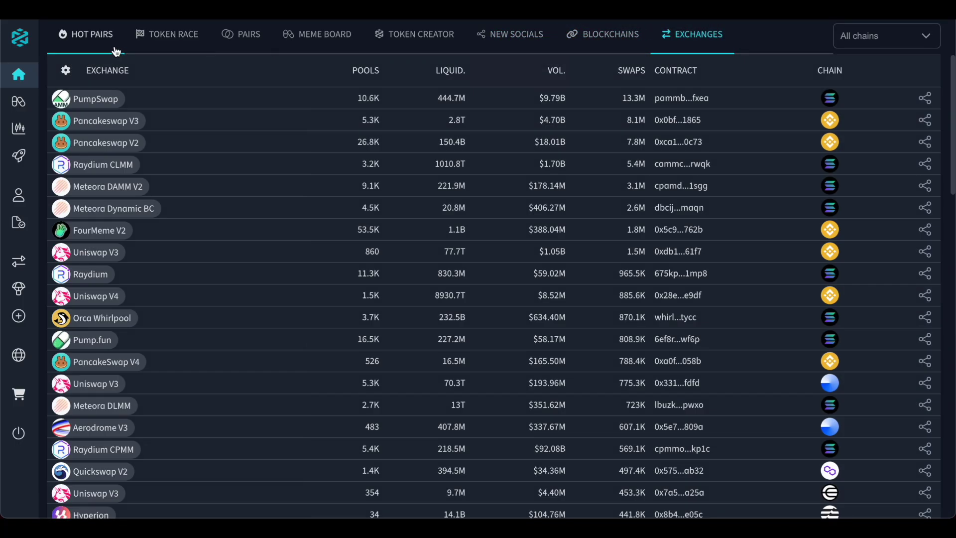
left_click(91, 35)
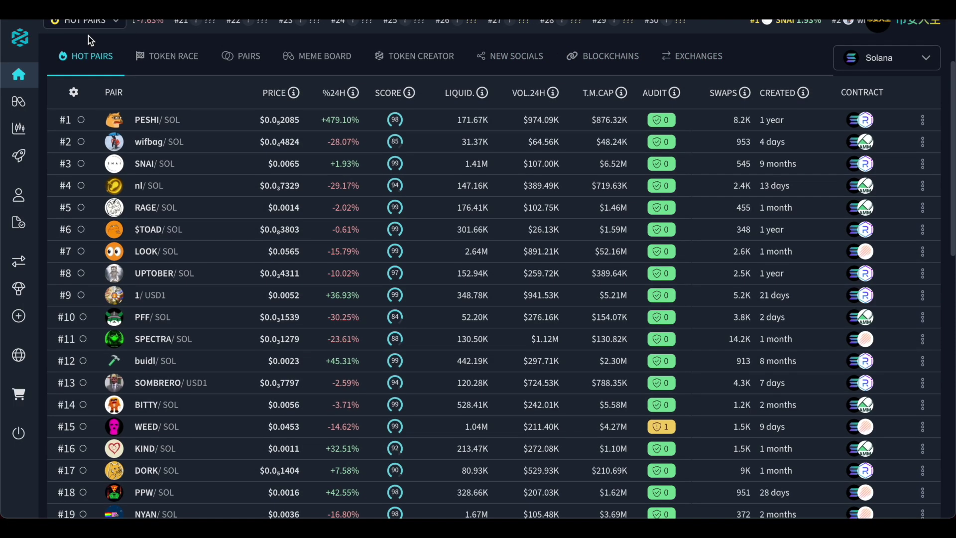
Keep Solana as the chain on the Pairs listing and keep the 24h ranking timeframe
left_click(866, 61)
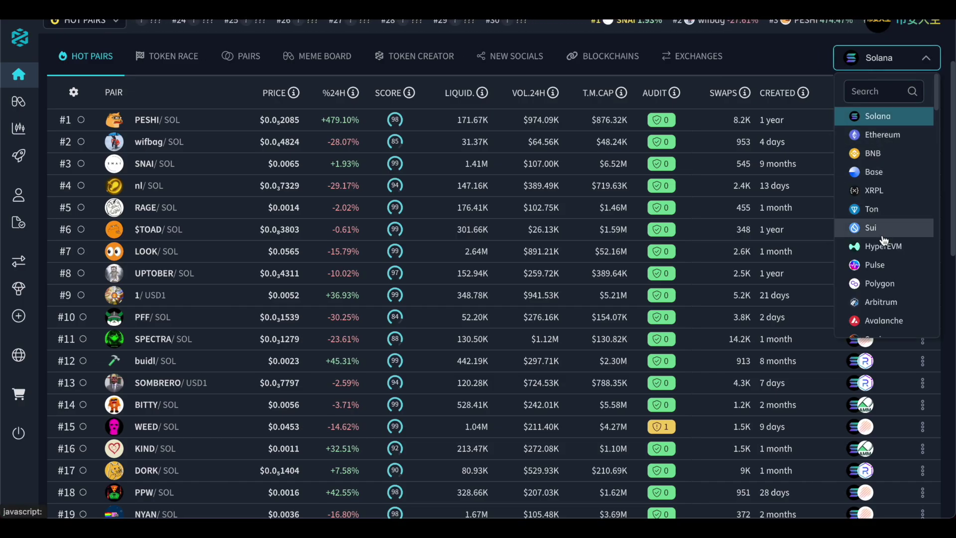
left_click(882, 120)
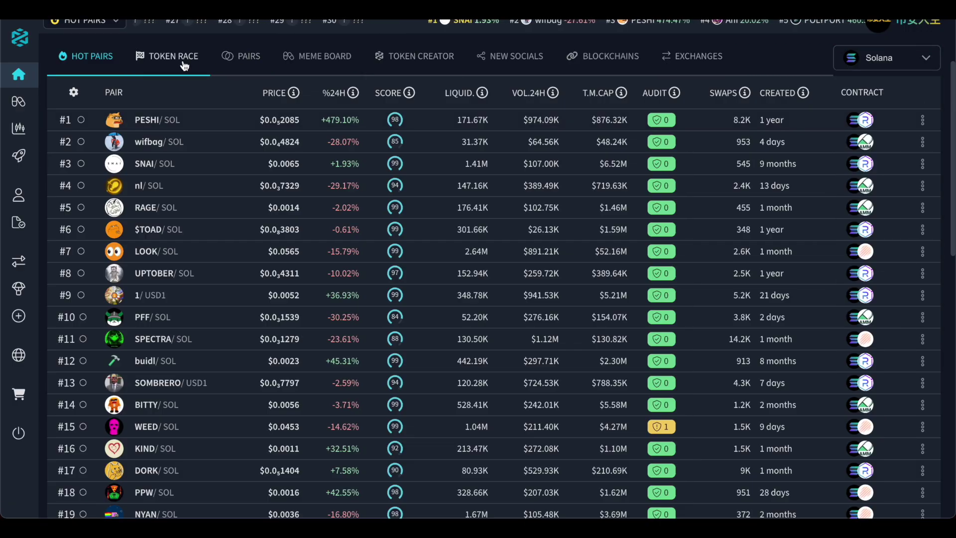
scroll(117, 67, "up", 1)
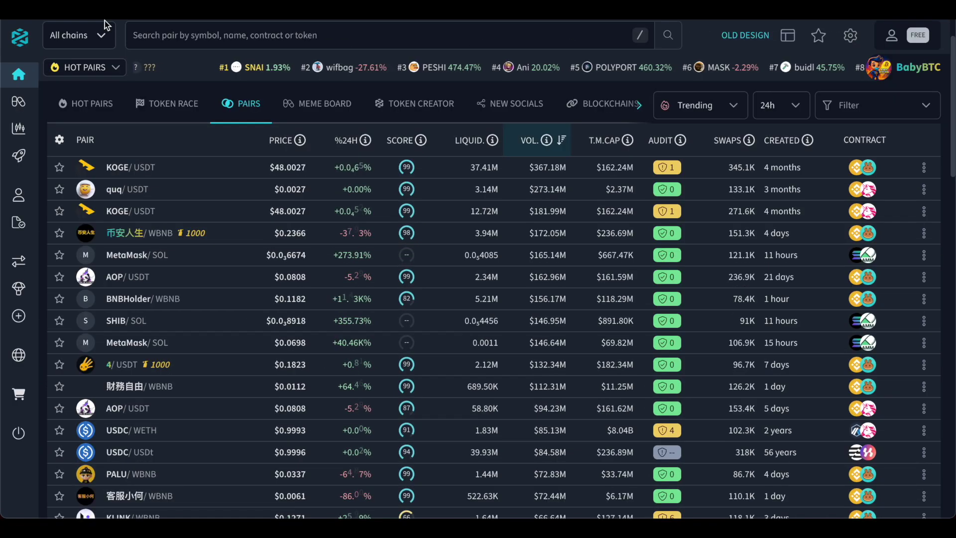
left_click(103, 30)
left_click(152, 76)
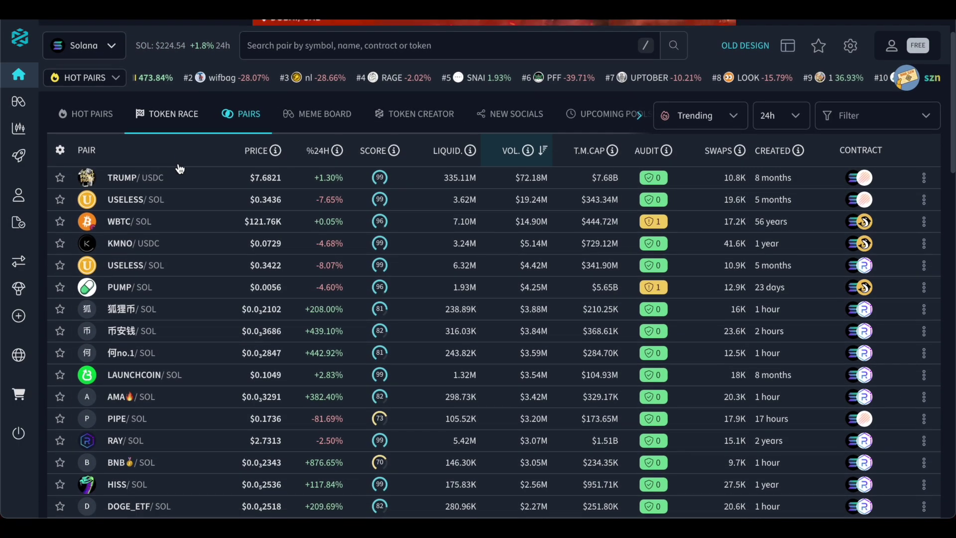
scroll(178, 168, "down", 2)
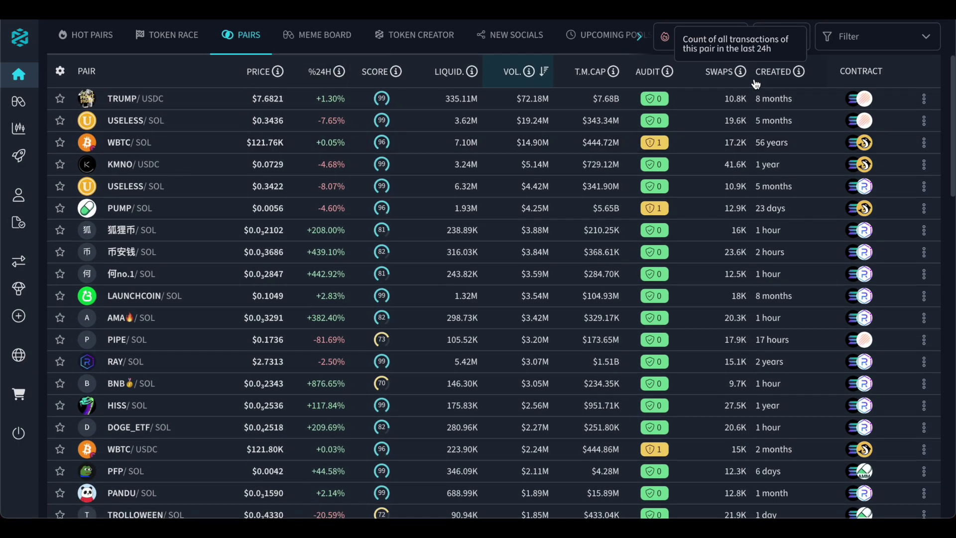
left_click(771, 51)
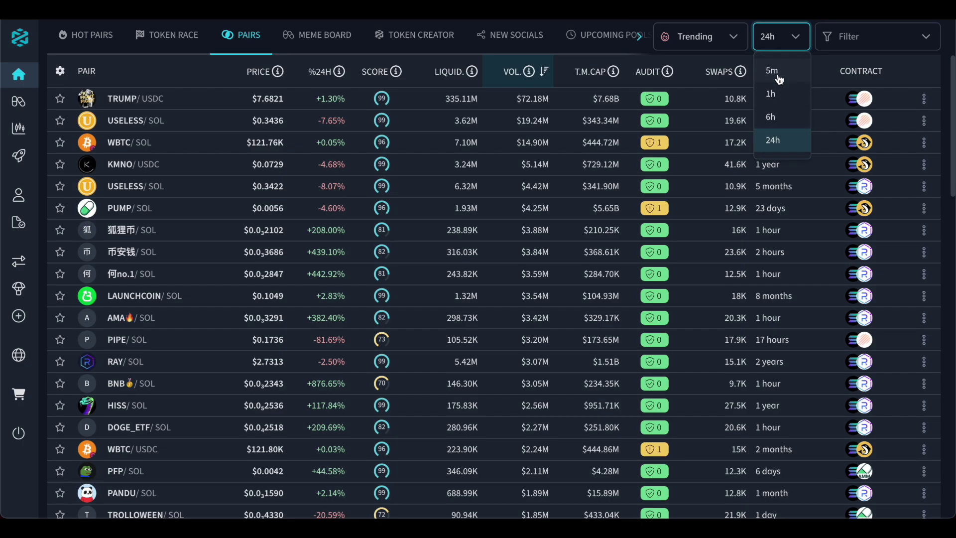
left_click(778, 40)
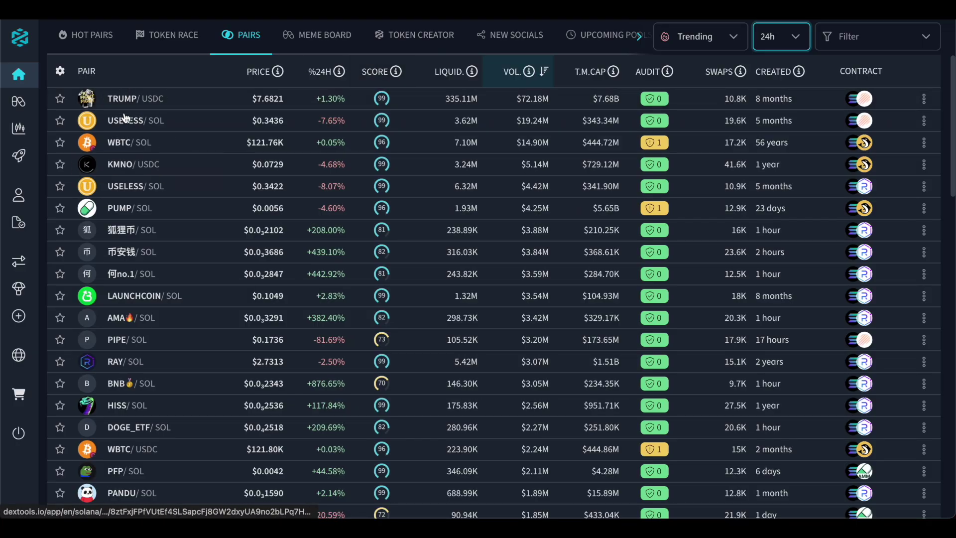
Open the USELESS/SOL pair page, hide both side panels to widen the chart, then restore them
left_click(116, 192)
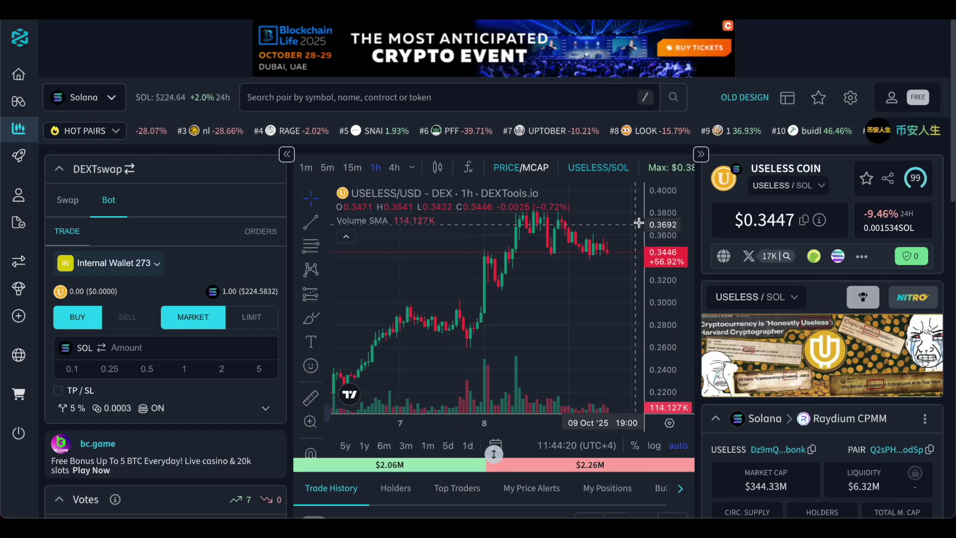
scroll(598, 304, "down", 3)
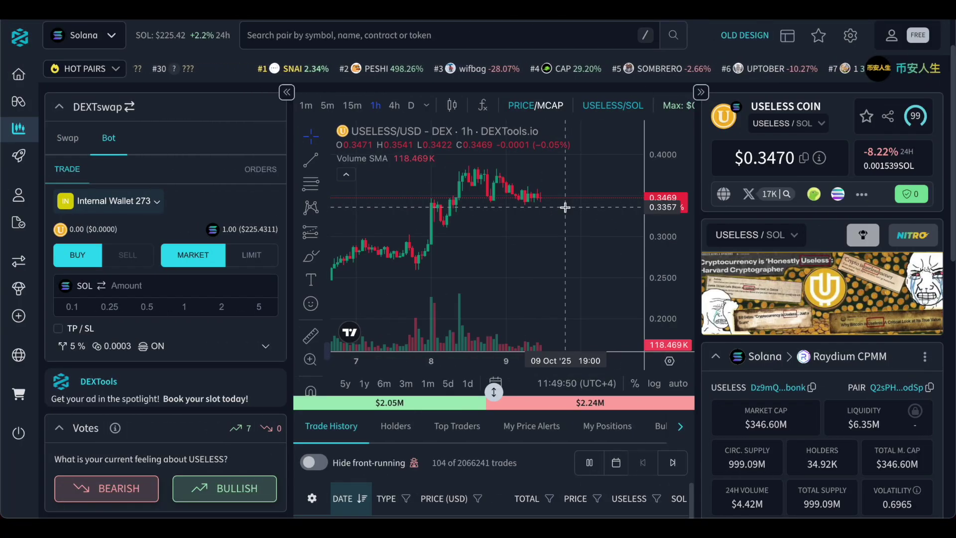
left_click(788, 37)
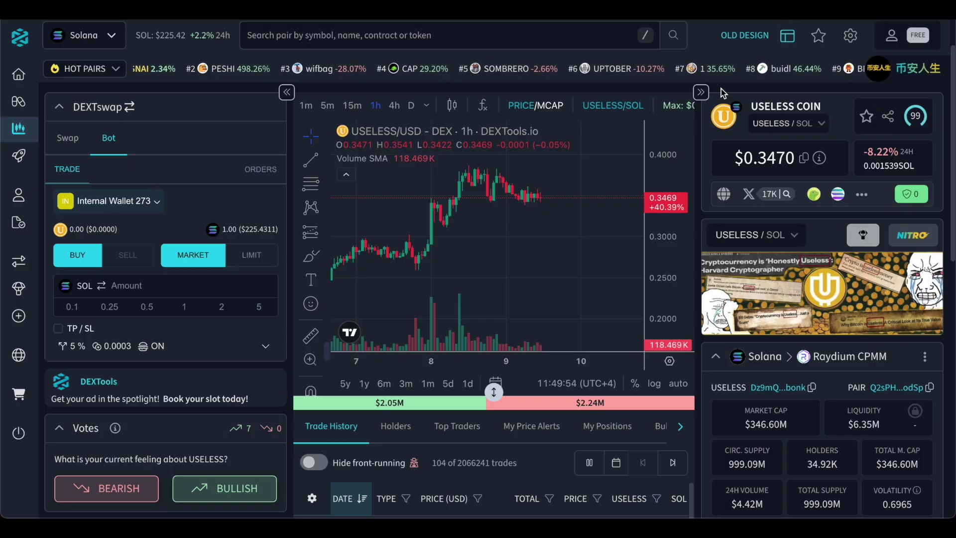
left_click(700, 93)
left_click(286, 93)
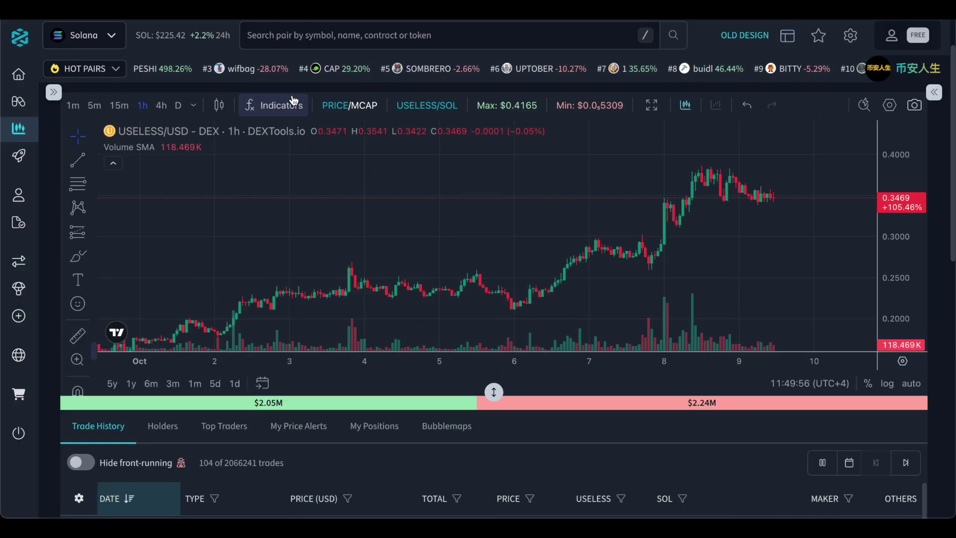
left_click(55, 92)
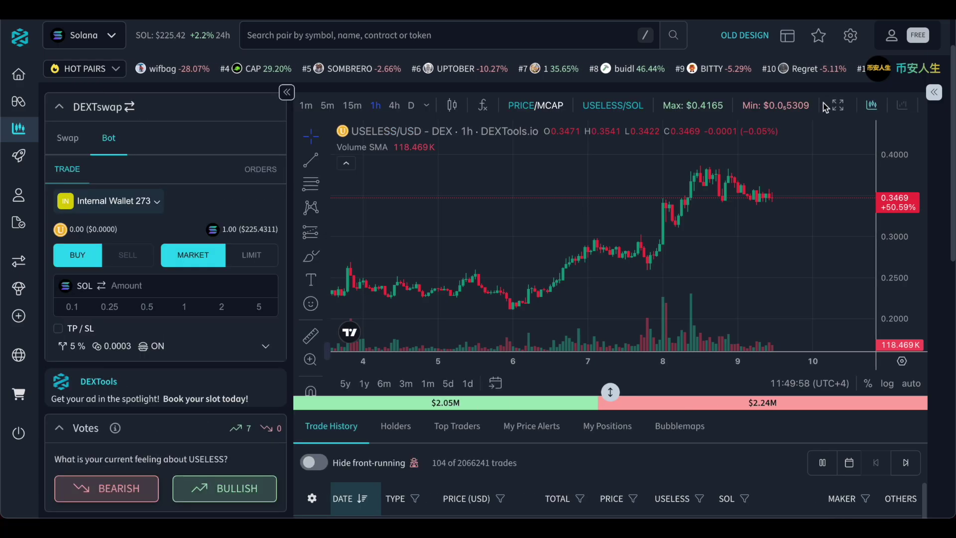
left_click(933, 92)
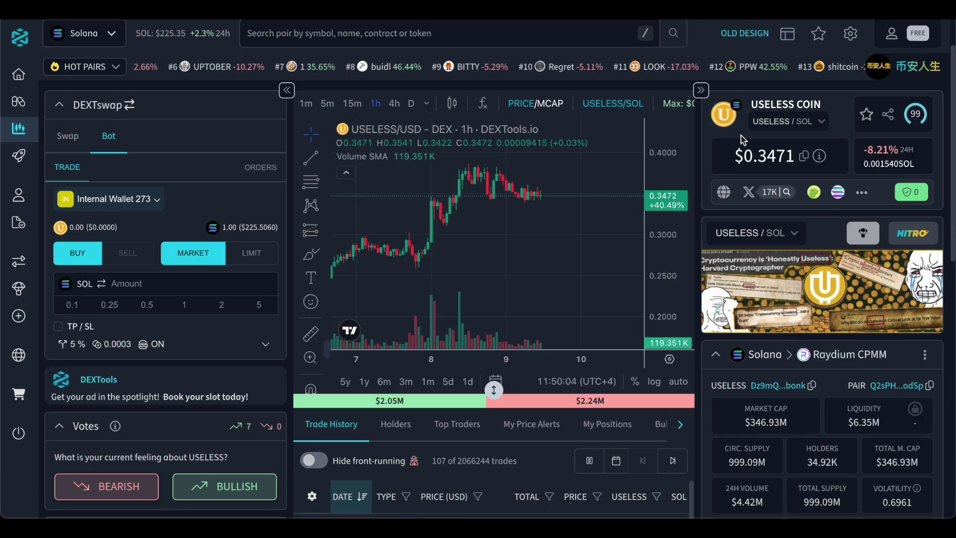
scroll(742, 135, "down", 5)
scroll(785, 176, "down", 1)
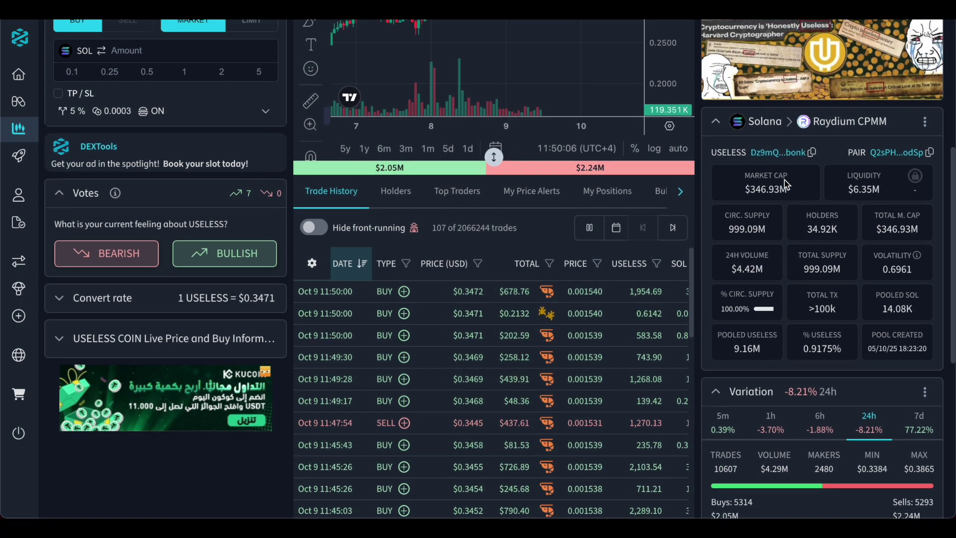
scroll(785, 180, "down", 2)
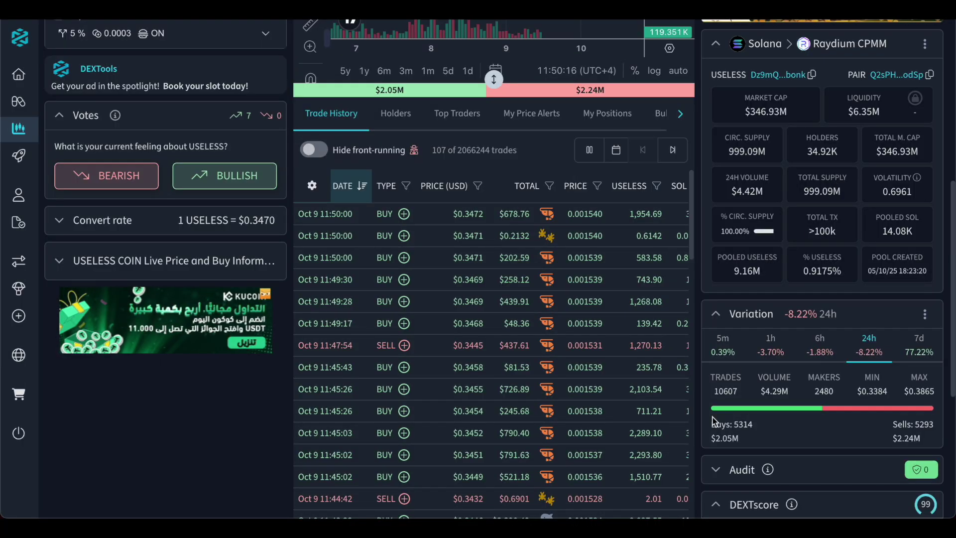
scroll(835, 185, "down", 2)
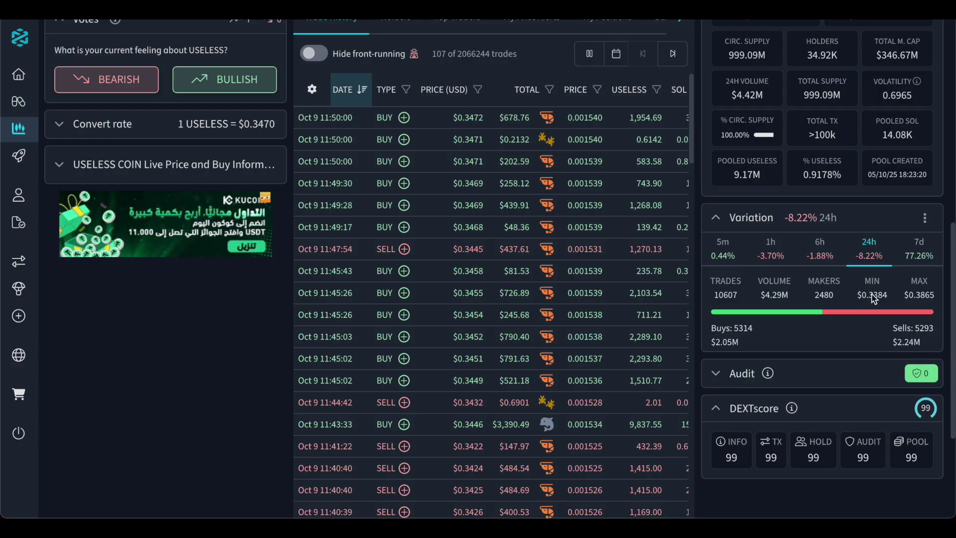
scroll(916, 285, "up", 1)
scroll(916, 286, "up", 1)
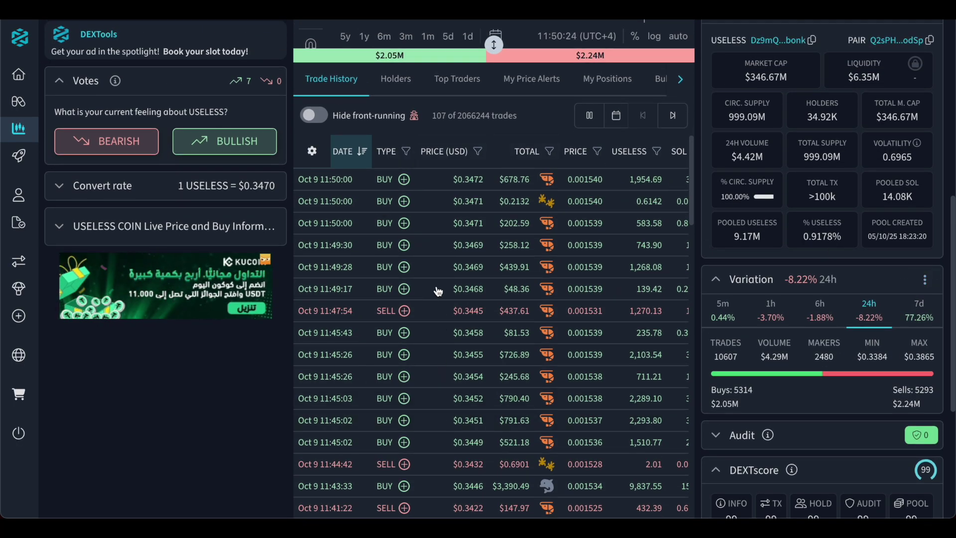
scroll(435, 278, "up", 2)
scroll(436, 279, "up", 1)
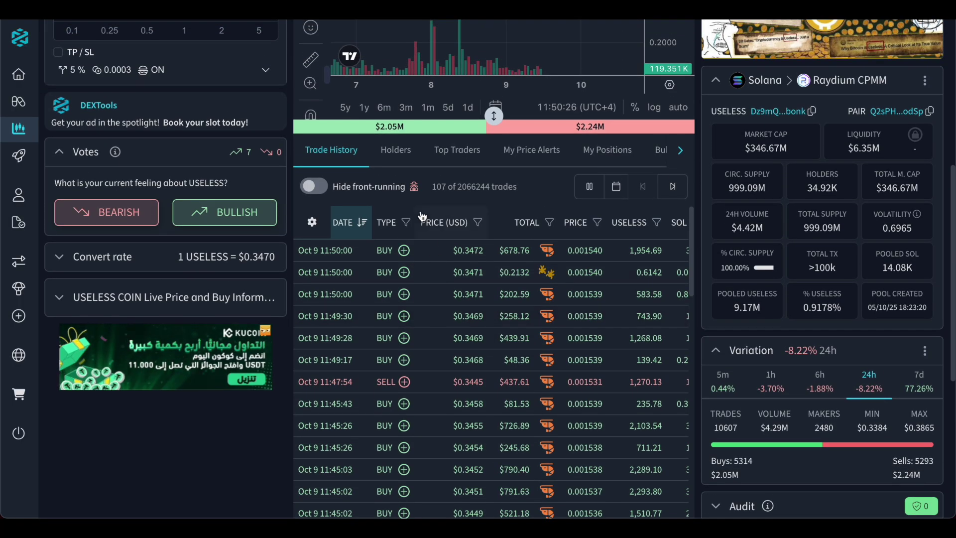
scroll(436, 278, "up", 2)
scroll(297, 250, "up", 5)
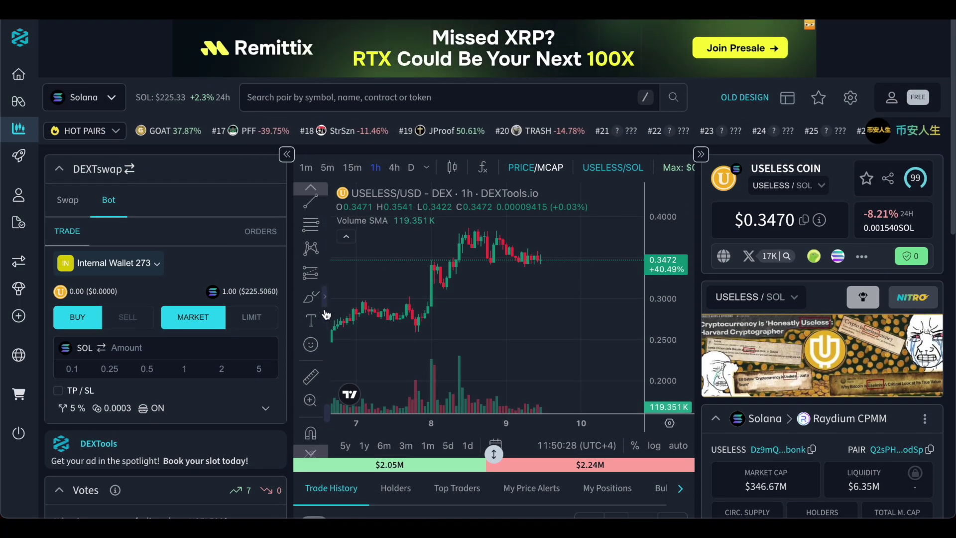
scroll(378, 454, "down", 1)
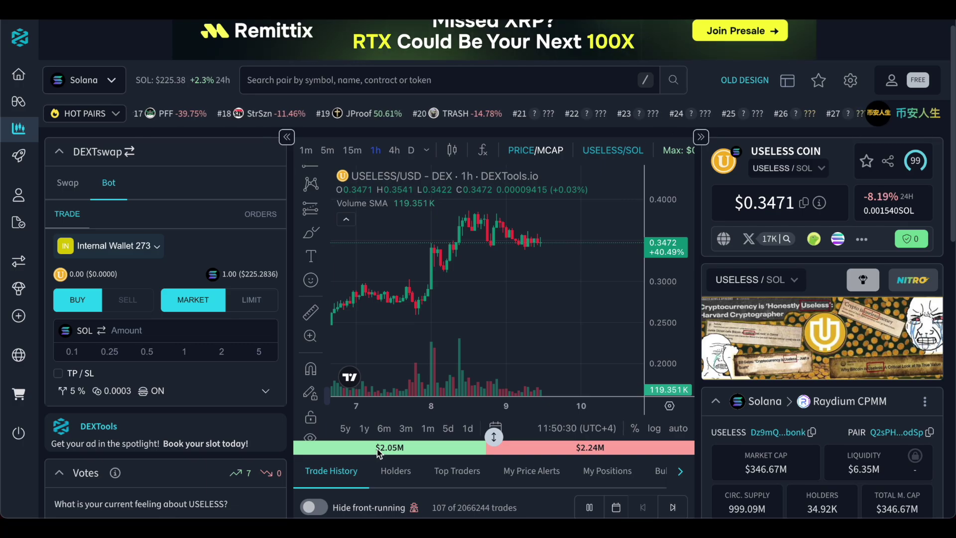
scroll(586, 457, "down", 1)
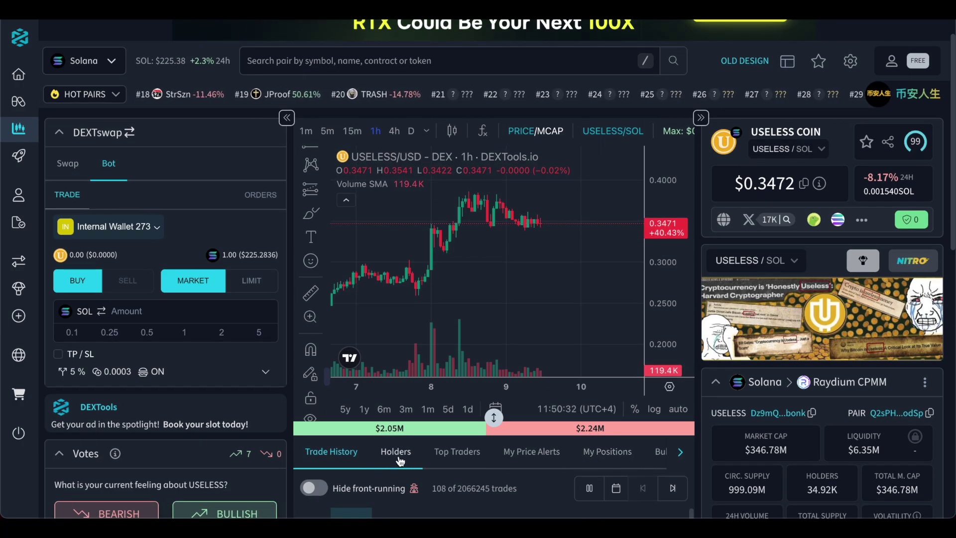
scroll(396, 452, "down", 2)
scroll(404, 340, "down", 1)
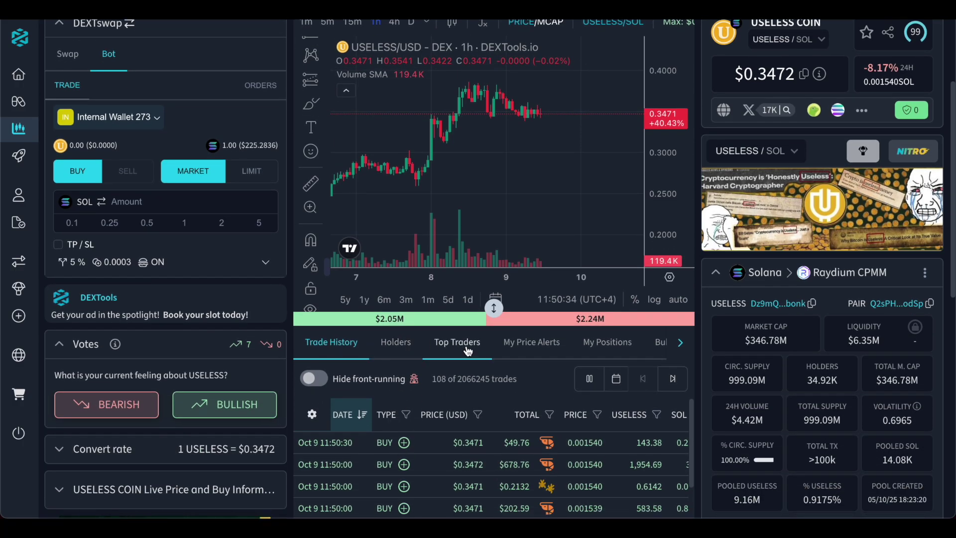
scroll(547, 350, "up", 2)
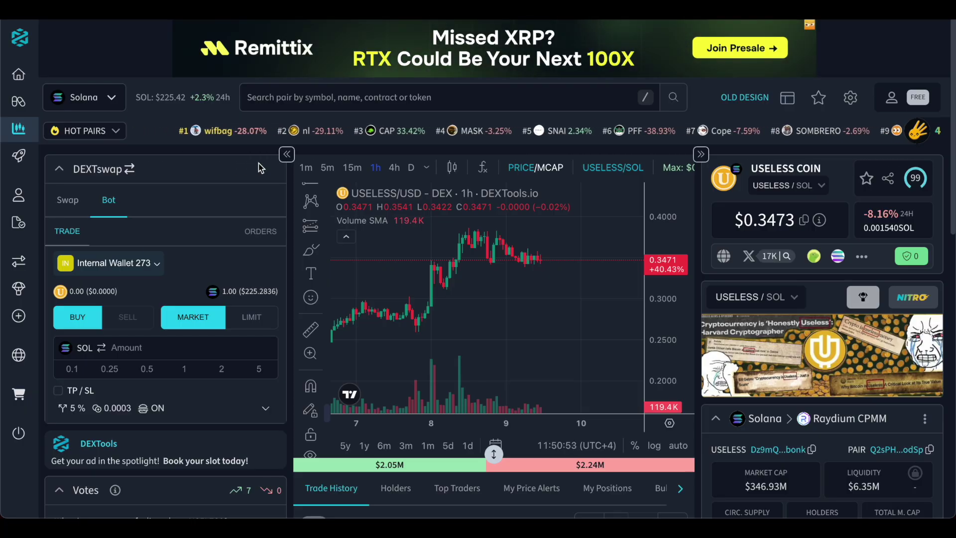
scroll(141, 239, "down", 3)
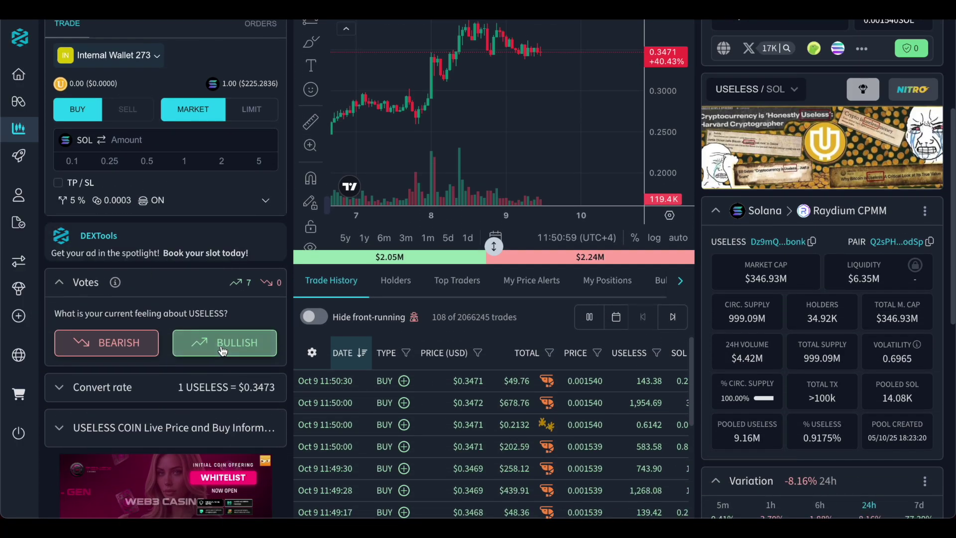
scroll(221, 351, "down", 1)
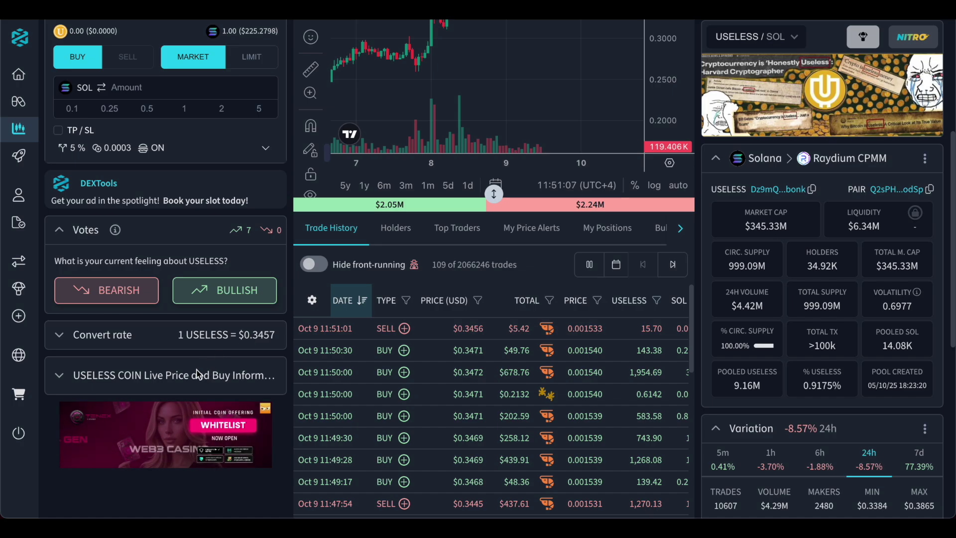
Expand the USELESS COIN Live Price and Buy Information section
left_click(63, 375)
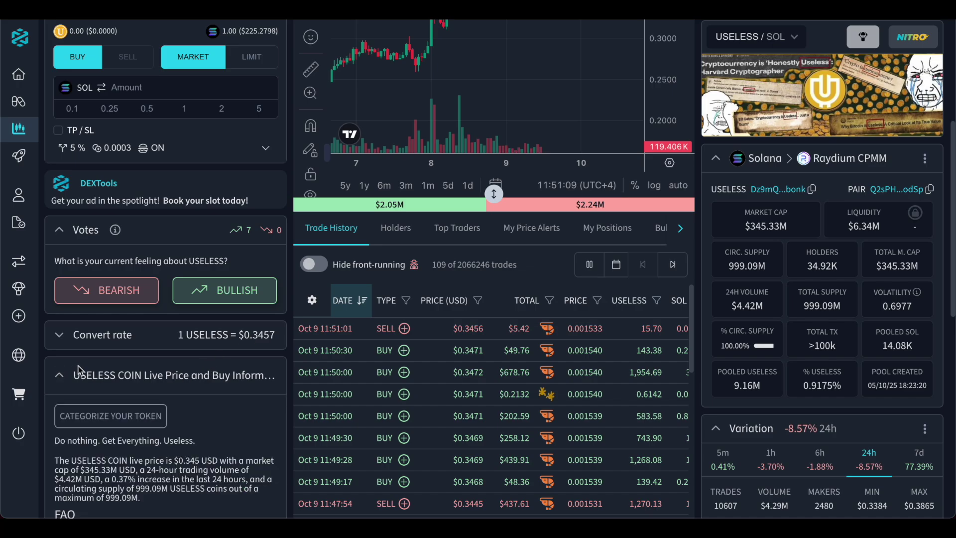
scroll(68, 369, "up", 5)
scroll(110, 399, "down", 1)
scroll(110, 400, "down", 1)
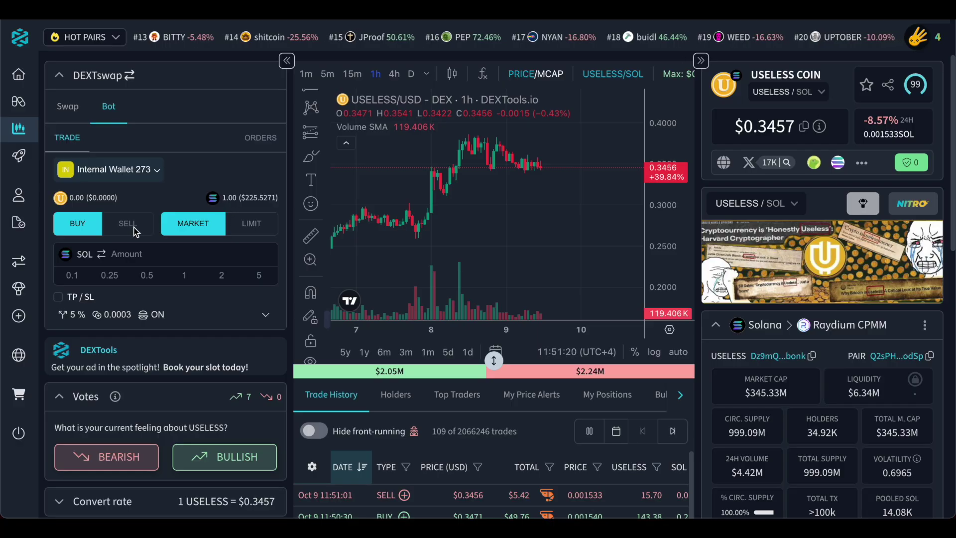
Switch DEXTswap to Bot mode with Internal Wallet 273 and a 0.1 SOL buy amount
left_click(110, 108)
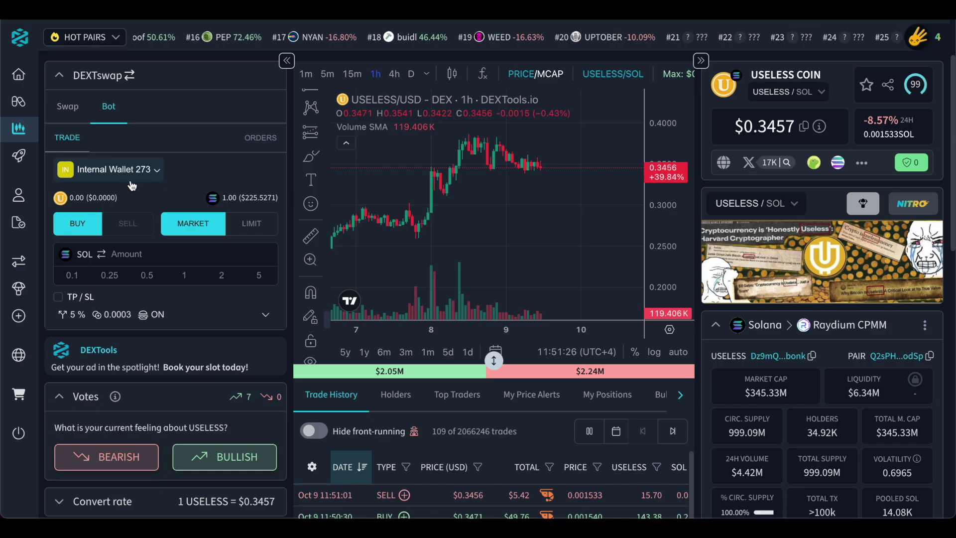
left_click(155, 176)
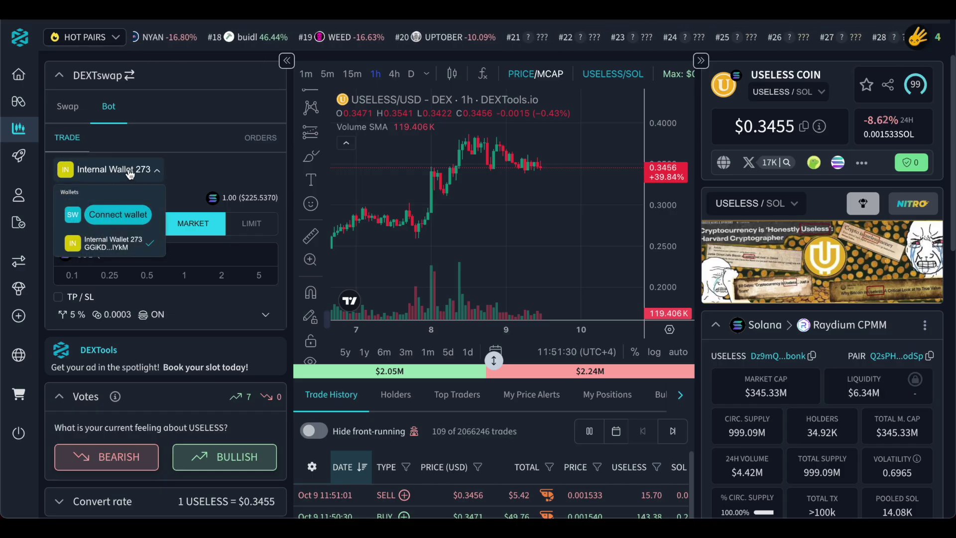
left_click(129, 171)
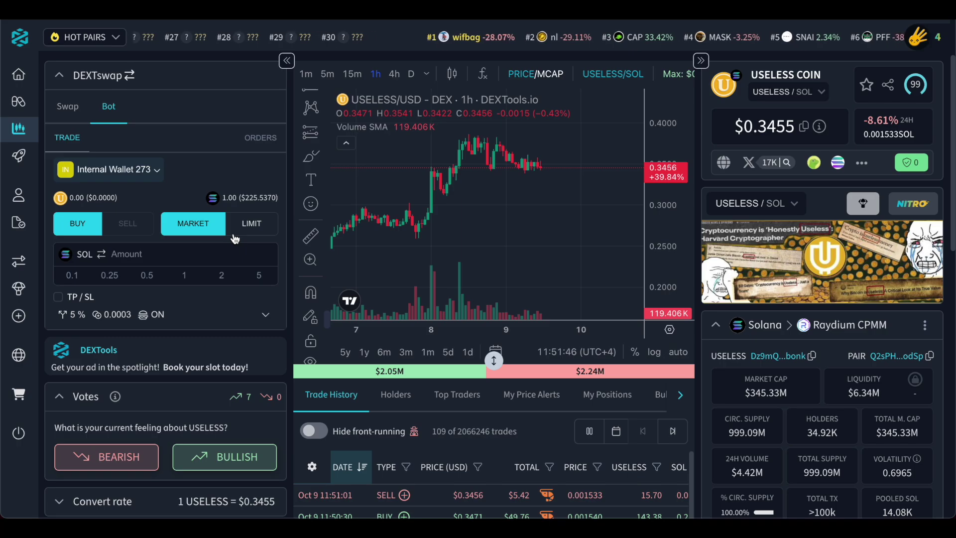
left_click(74, 275)
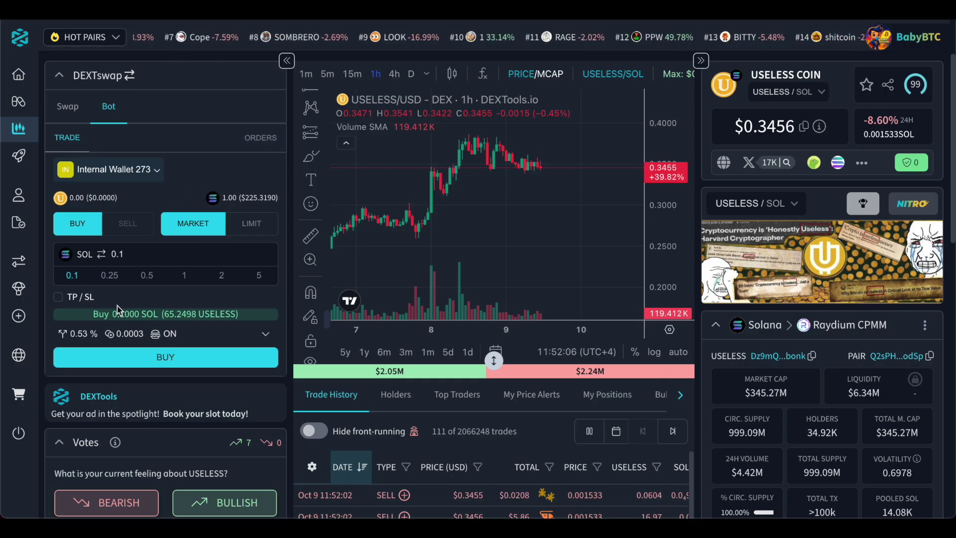
Expand the trade settings and review the Slippage, MEV tip and Priority Fee fields
left_click(191, 333)
scroll(74, 362, "down", 1)
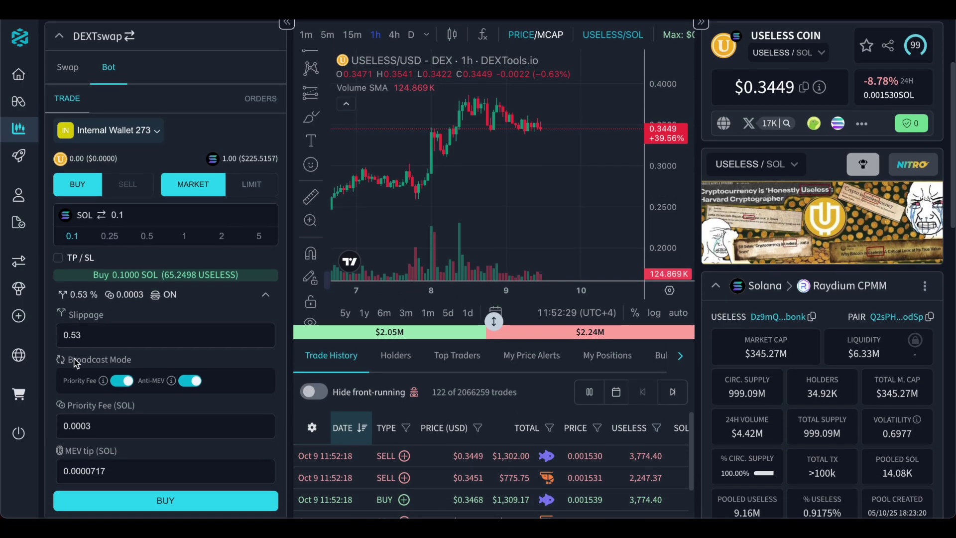
left_click(85, 324)
scroll(123, 385, "down", 1)
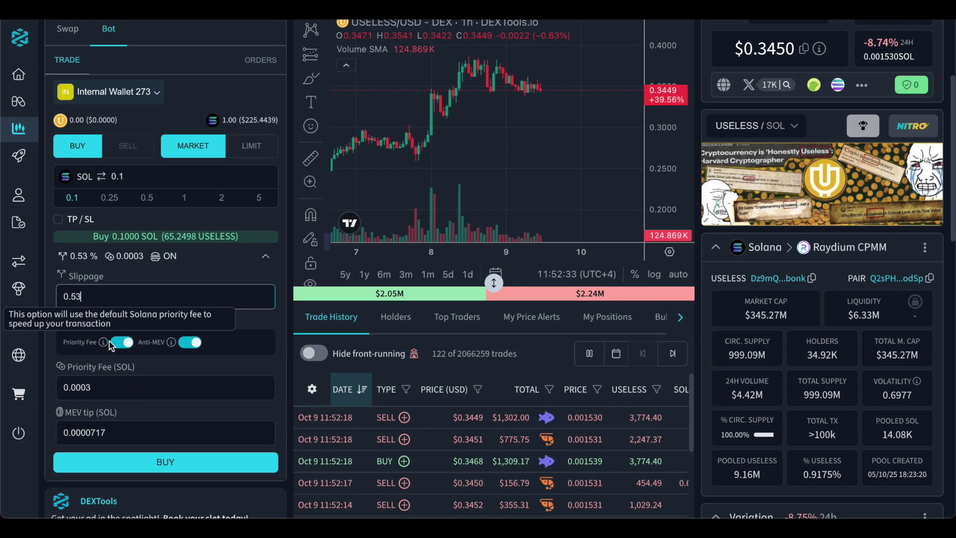
left_click(122, 438)
left_click(120, 382)
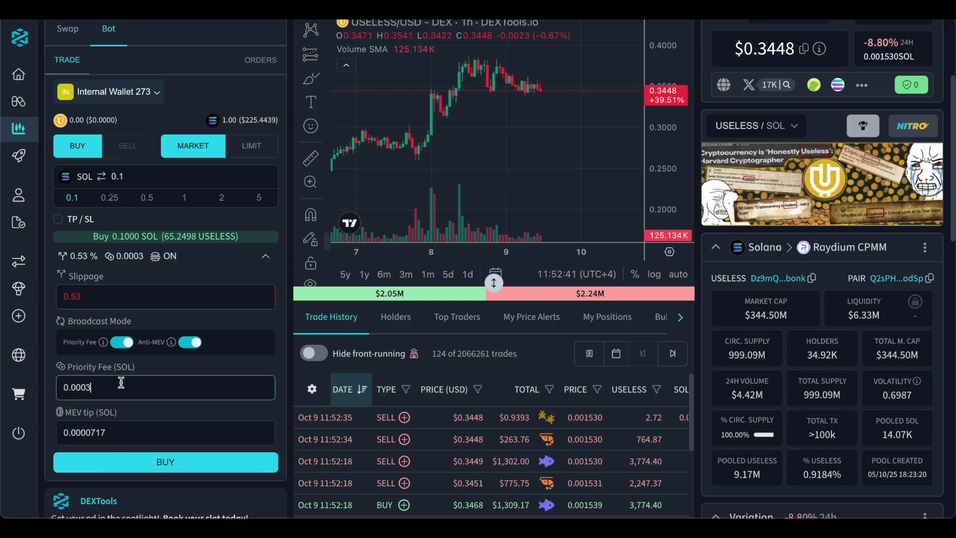
left_click(153, 301)
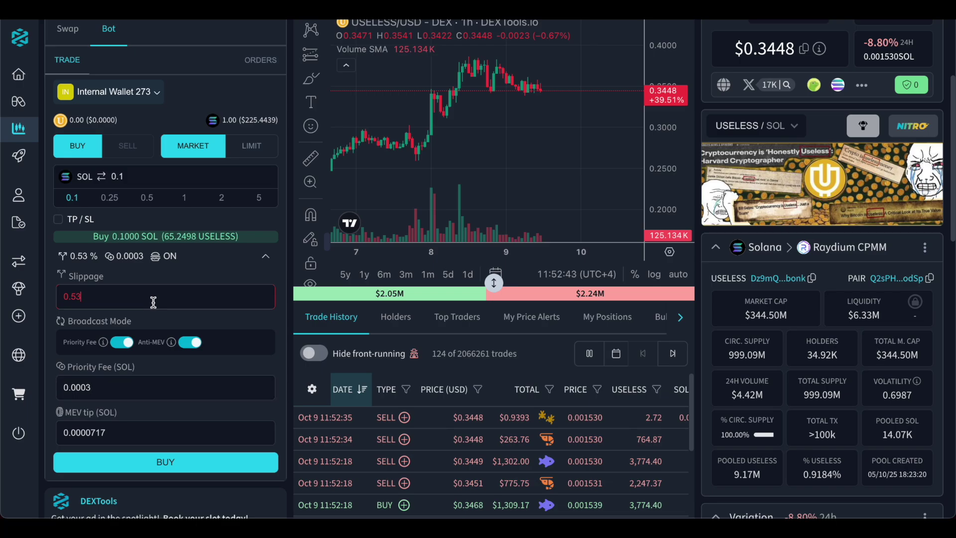
scroll(152, 276, "up", 3)
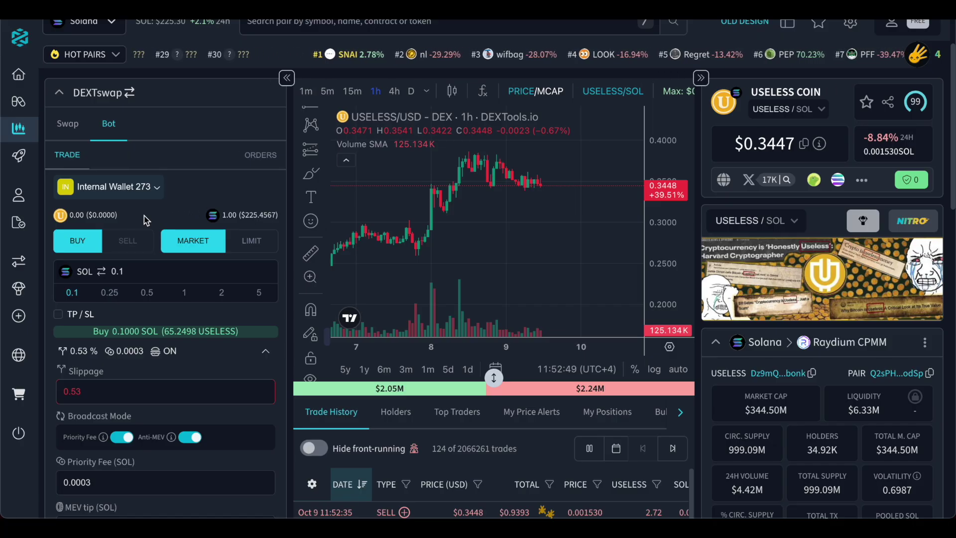
Enable TP/SL with 1000% take-profit and 20% stop-loss, set slippage to 1%, and collapse settings
left_click(59, 315)
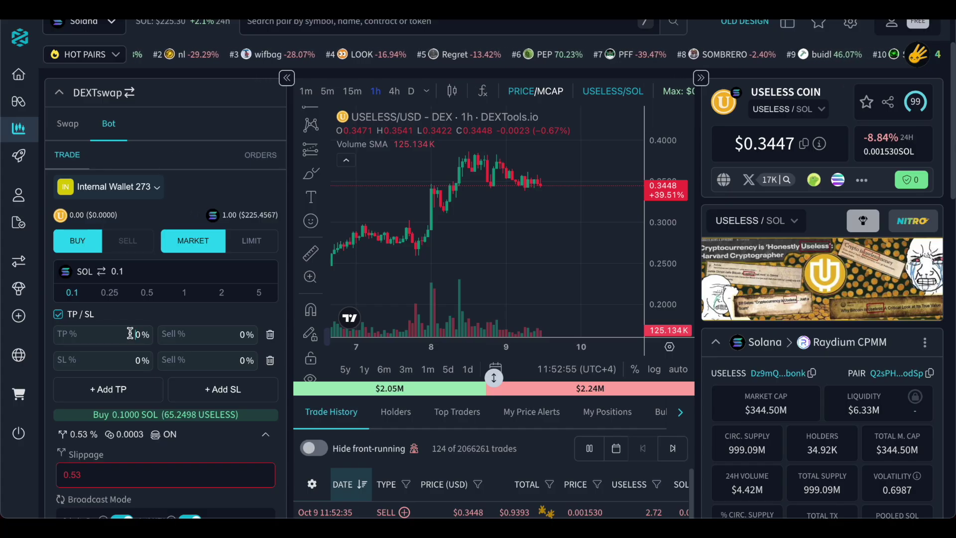
type("100")
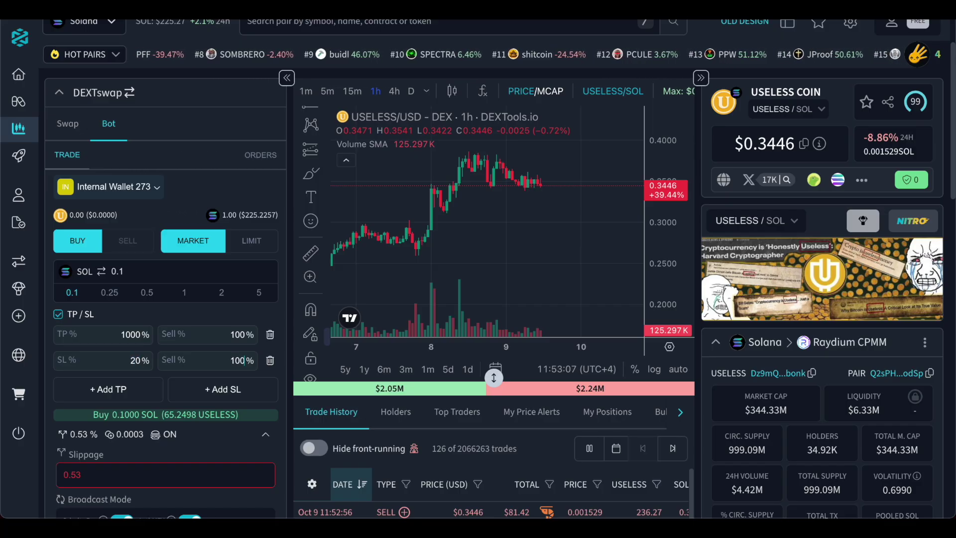
scroll(157, 276, "down", 1)
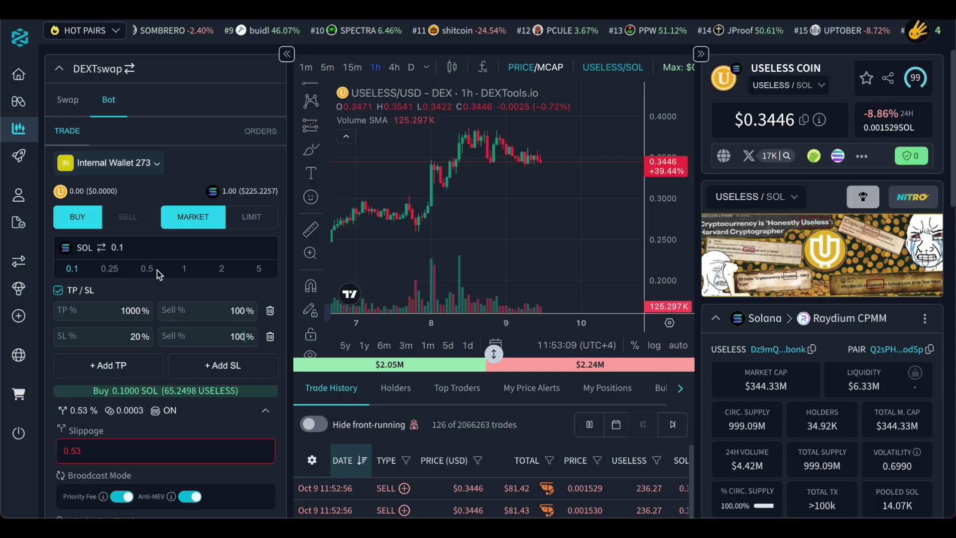
scroll(157, 270, "up", 2)
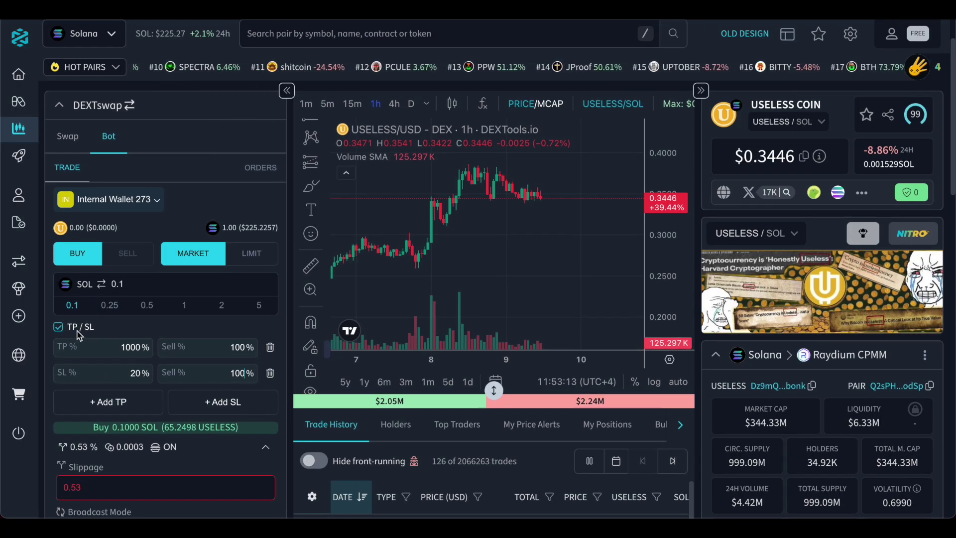
scroll(147, 321, "down", 2)
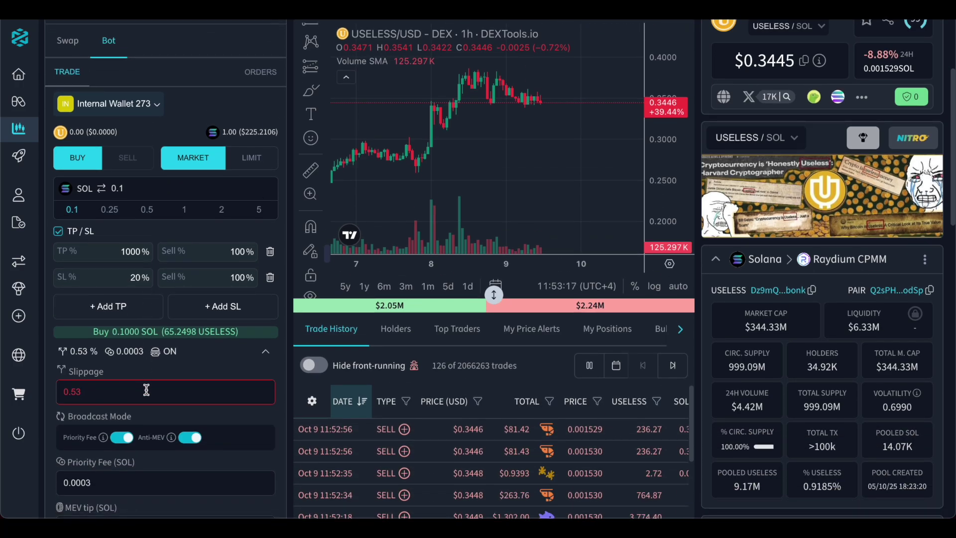
key("BackSpace")
key("BackSpace")
key("BackSpace")
type("5")
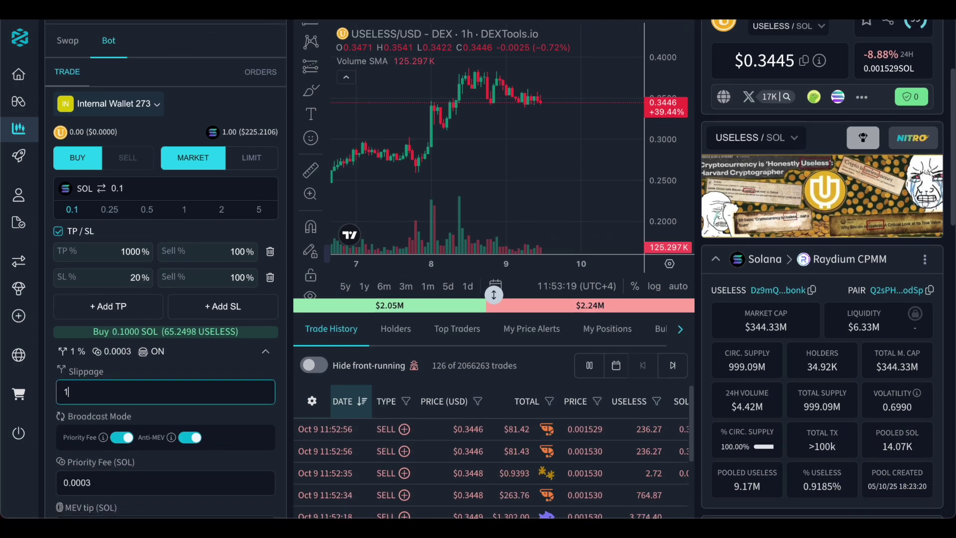
key("BackSpace")
type("0.5")
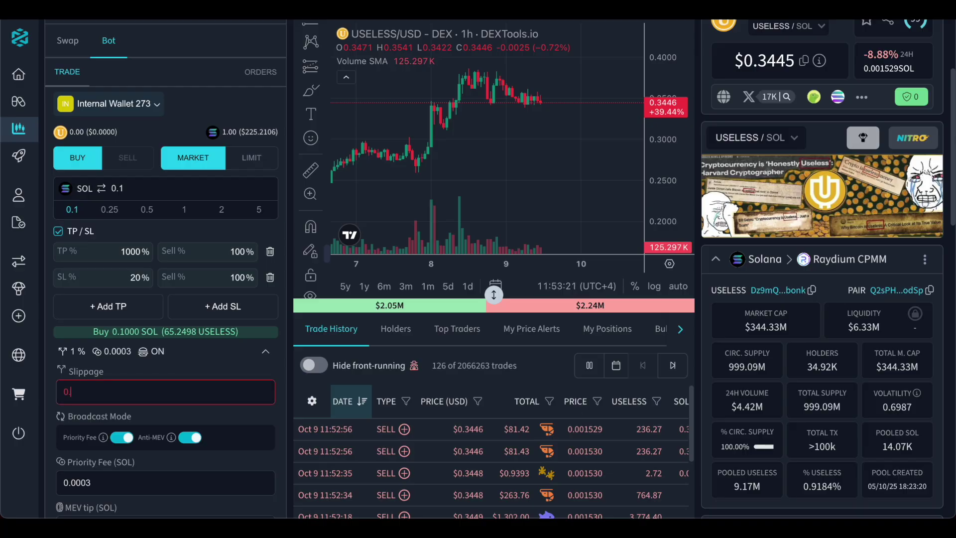
left_click(265, 350)
Fill the 0.1 SOL market buy, check it in order history, and switch the form to a limit order near $0.3446
left_click(165, 374)
scroll(172, 224, "up", 2)
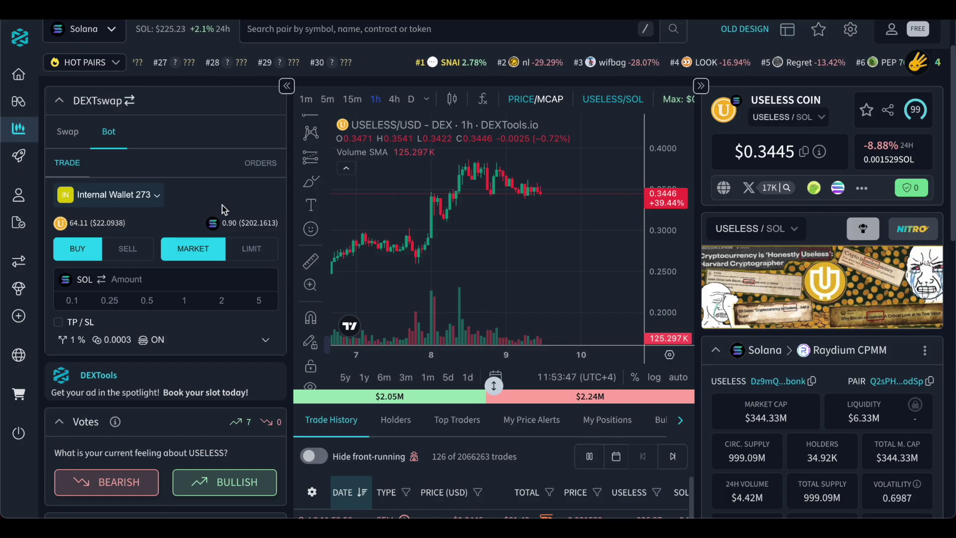
left_click(252, 171)
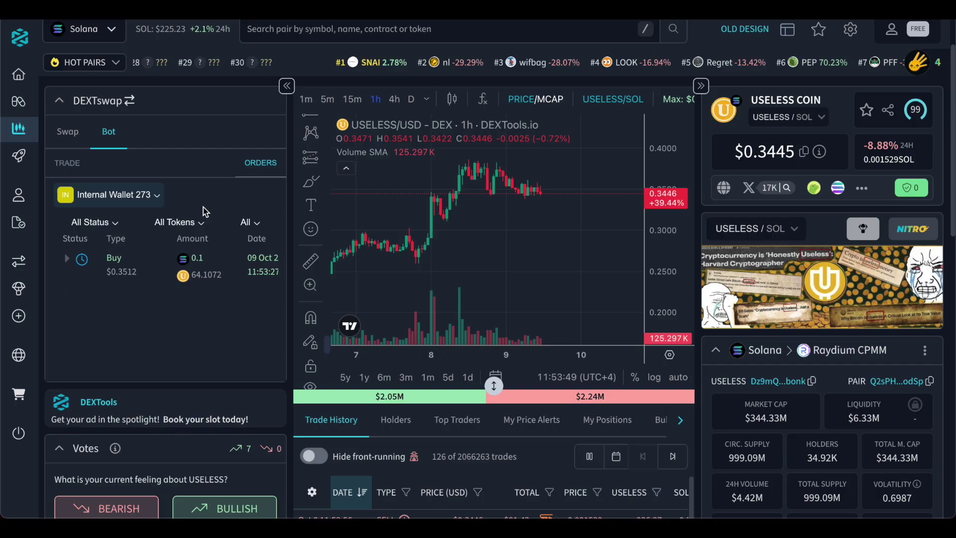
left_click(75, 164)
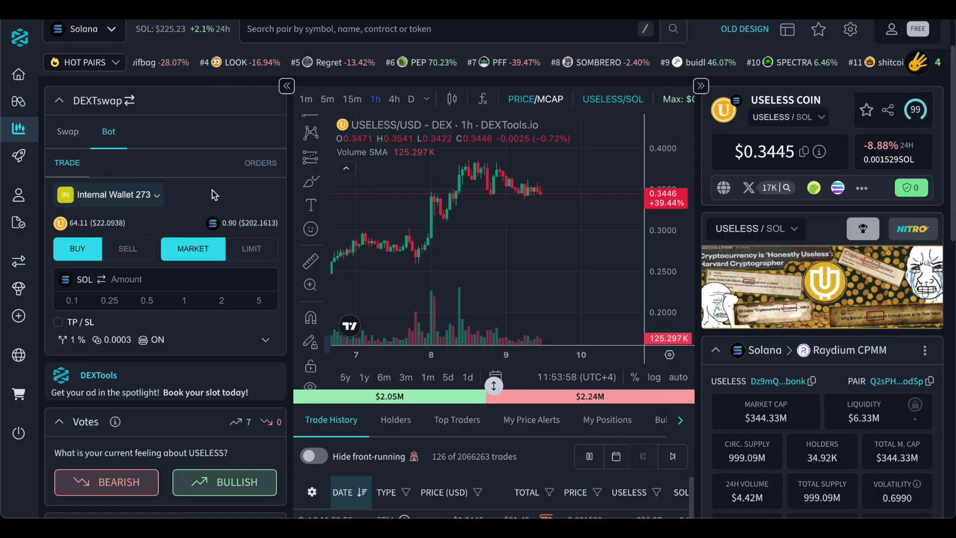
left_click(251, 248)
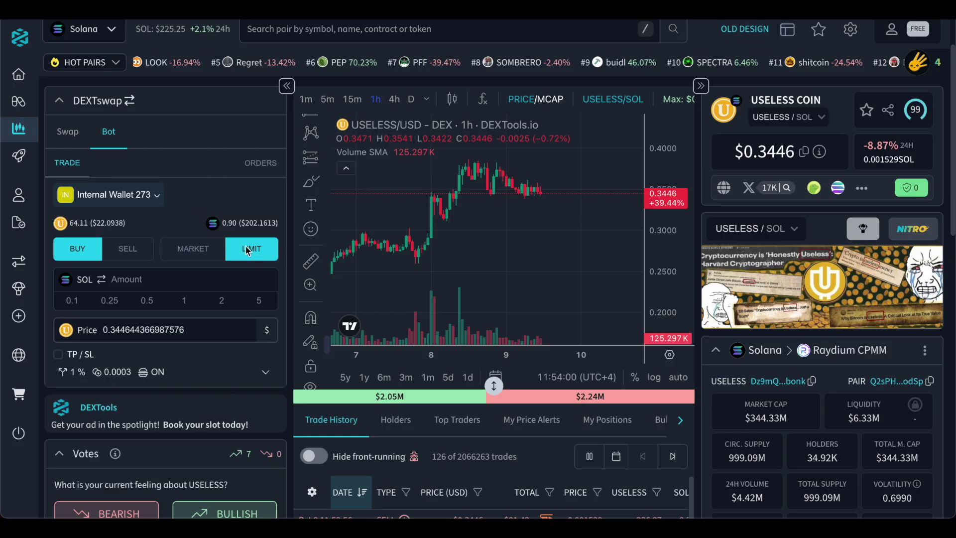
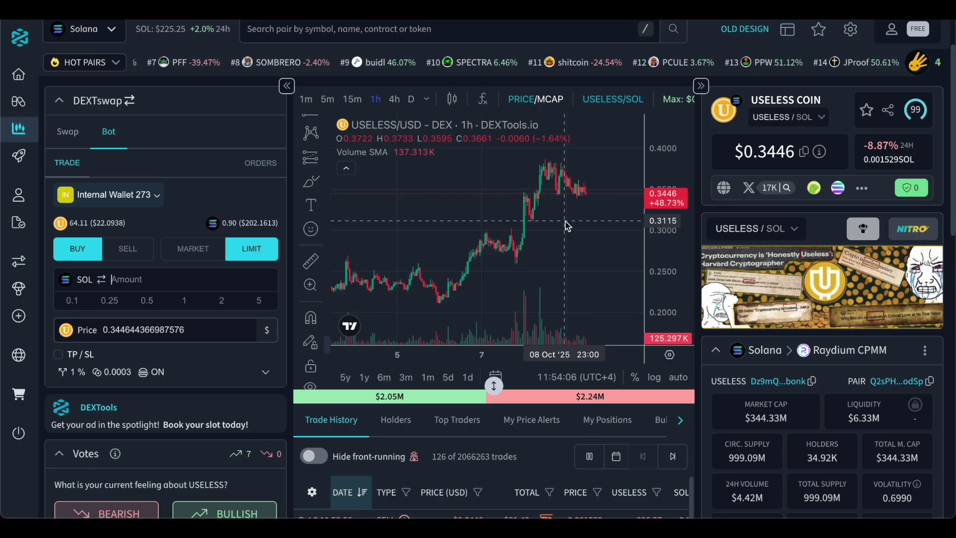
scroll(566, 222, "right", 3)
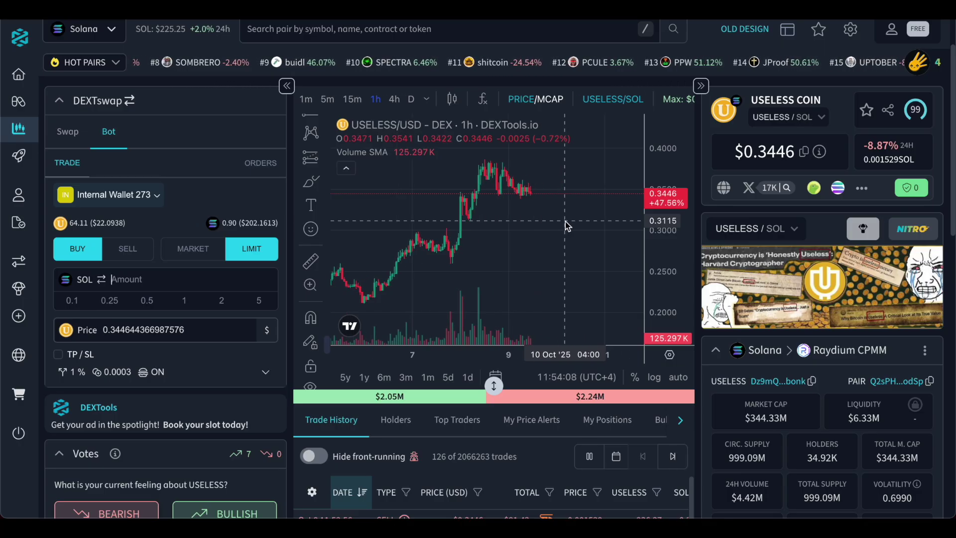
With the chart on 4h candles, set a limit buy of 0.25 SOL at a price of 0.3
left_click(394, 99)
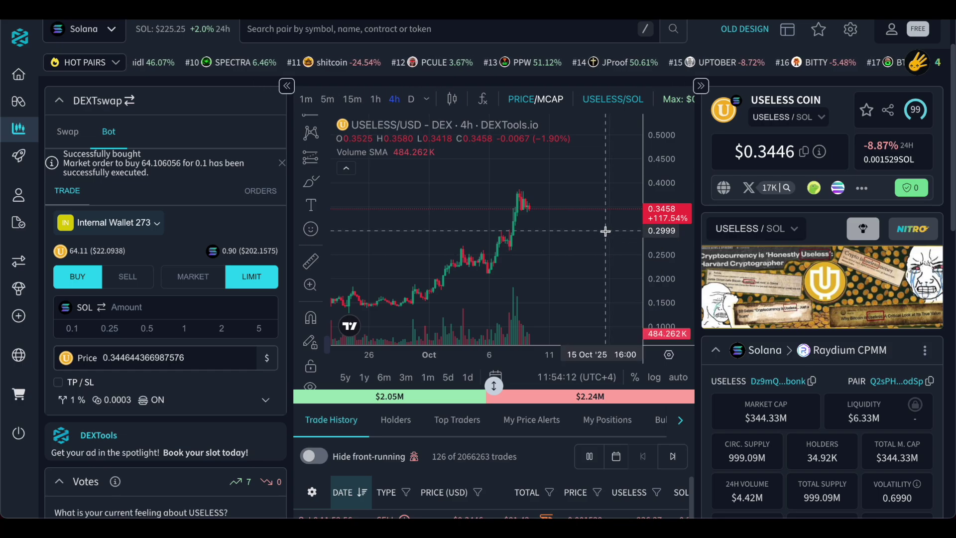
left_click(107, 329)
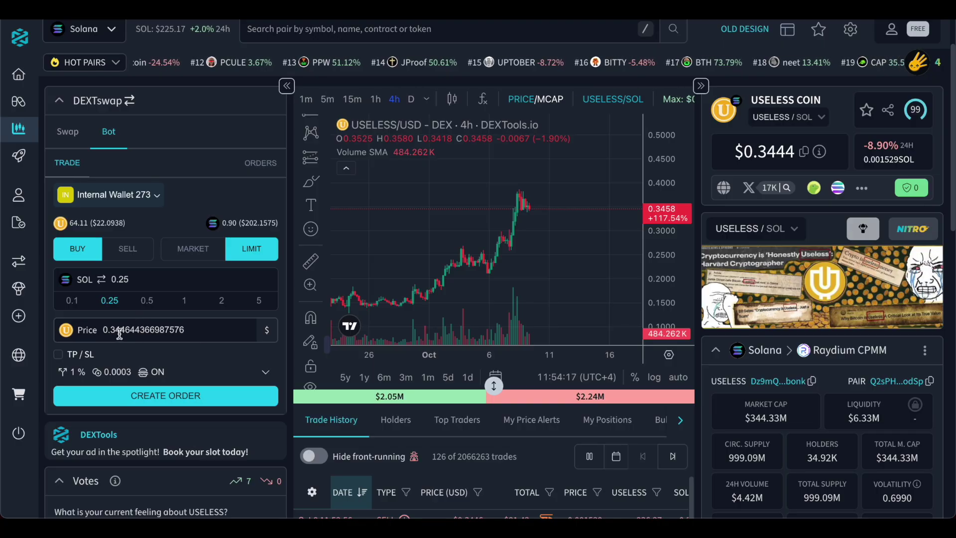
left_click_drag(116, 333, 217, 335)
key("BackSpace")
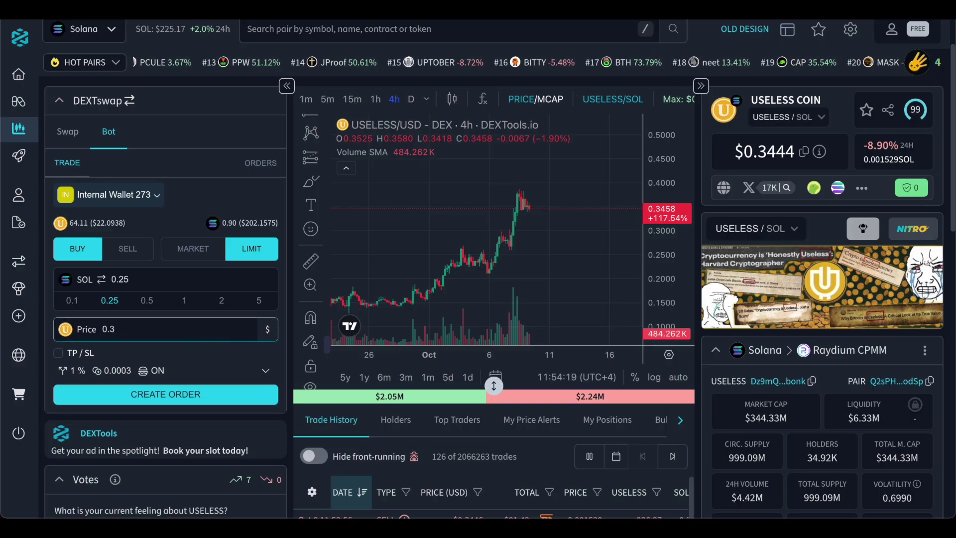
Add take-profit 100% and stop-loss 20%, each selling 100%, and create the order
left_click(60, 353)
scroll(126, 352, "down", 1)
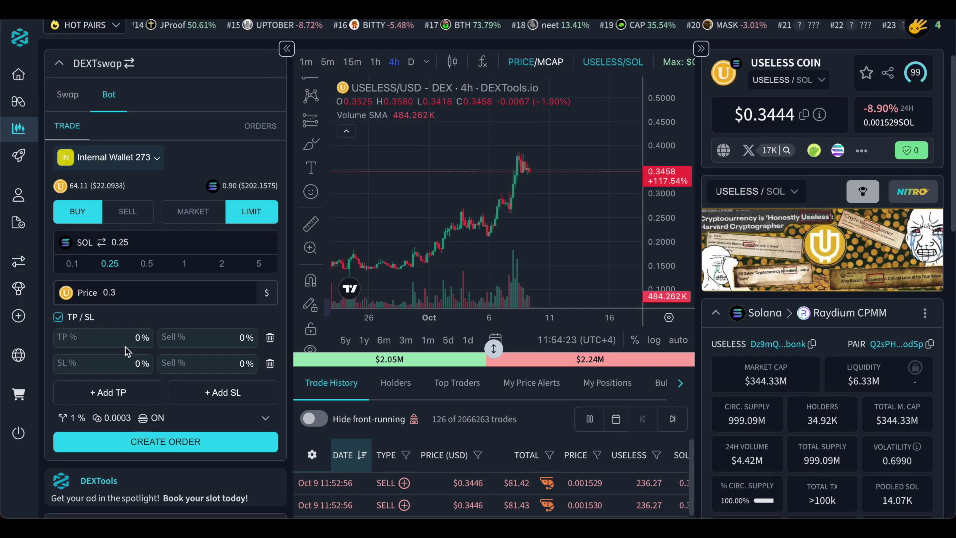
left_click(120, 340)
type("10")
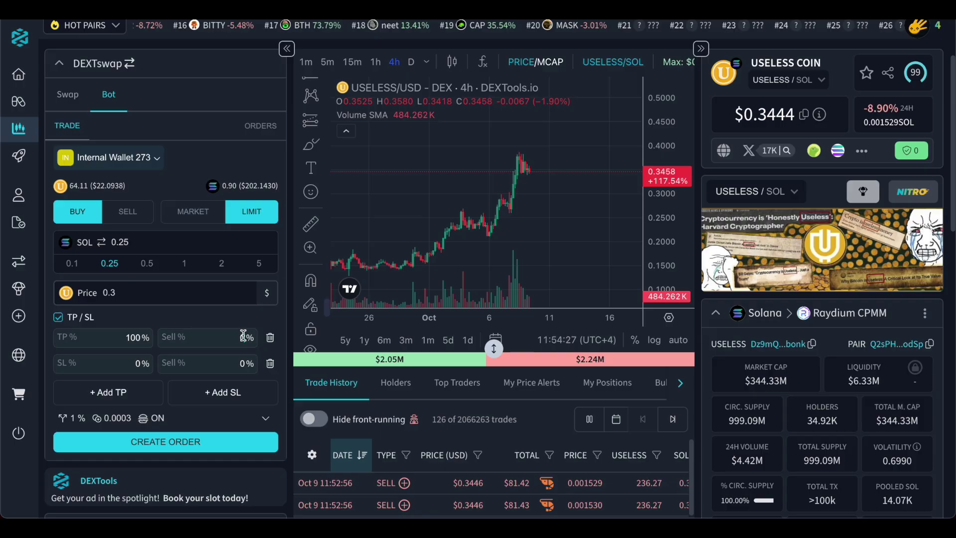
type("50")
key("BackSpace")
key("BackSpace")
type("100")
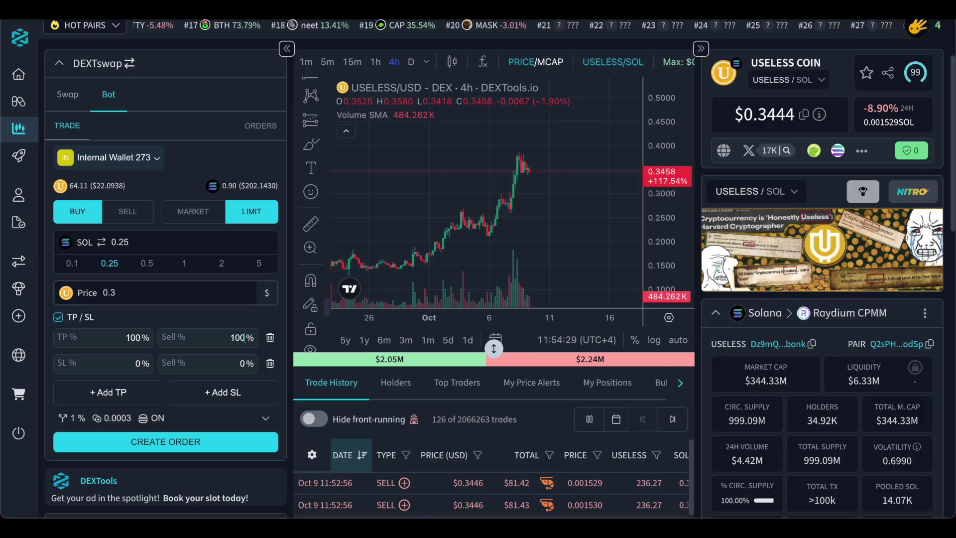
left_click(139, 364)
type("50")
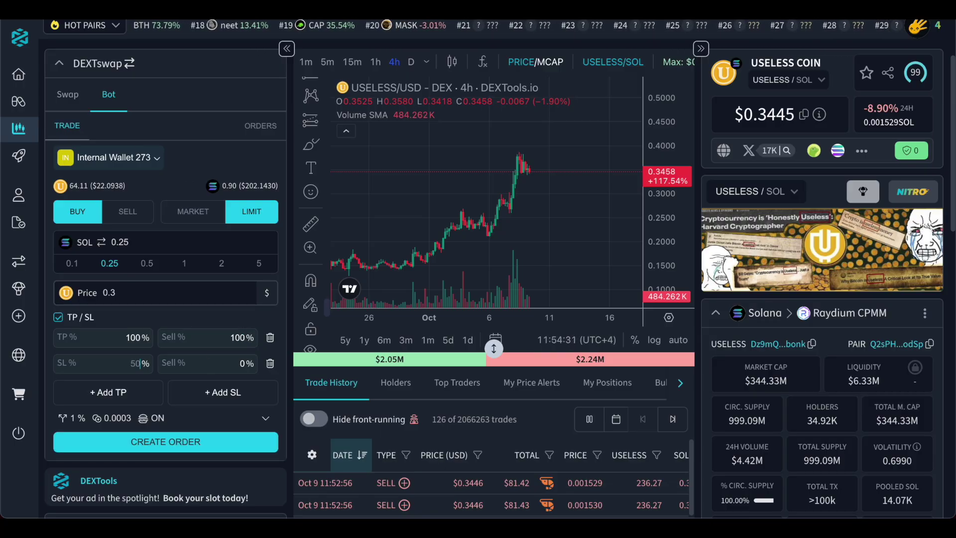
type("2")
key("Tab")
type("100")
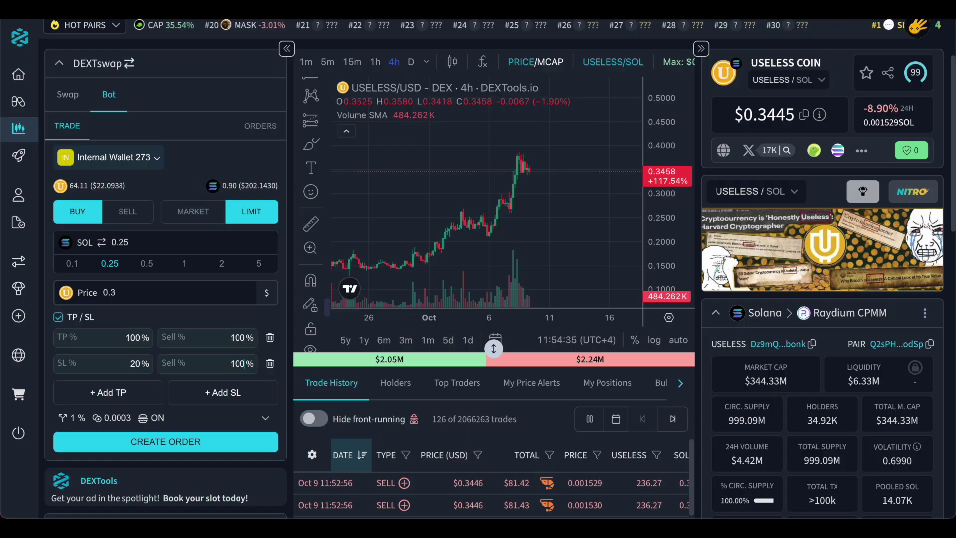
left_click(183, 444)
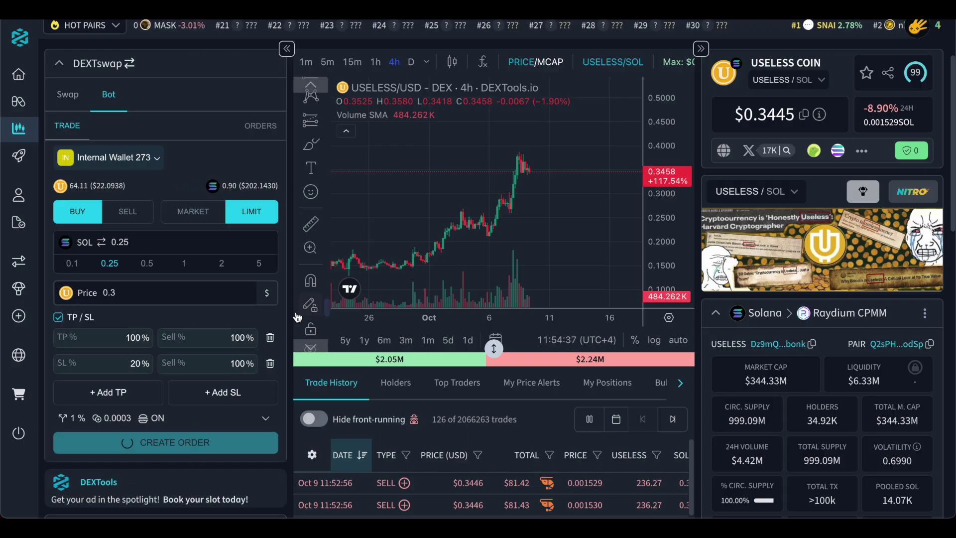
Check the pending 0.25 SOL limit buy in the orders list, then return to the trade form
left_click(244, 155)
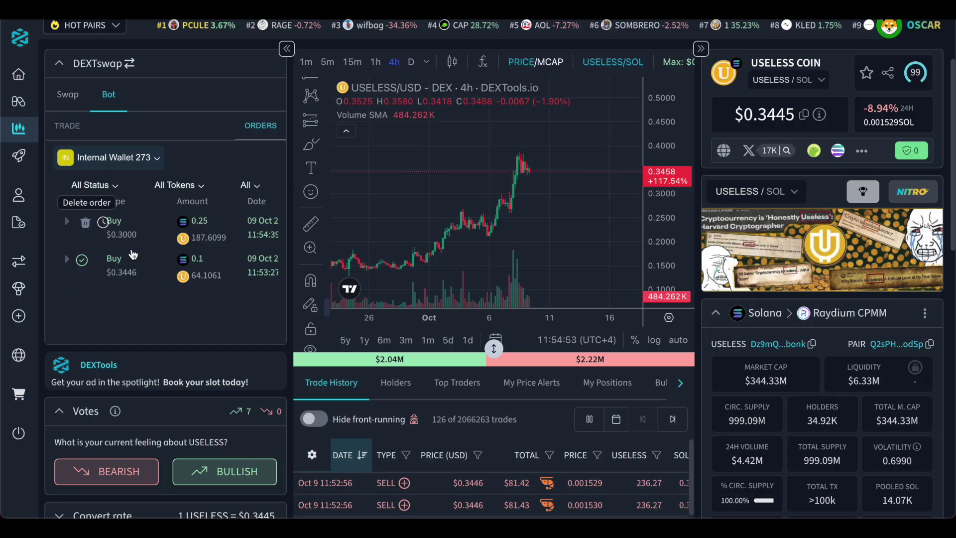
left_click(67, 125)
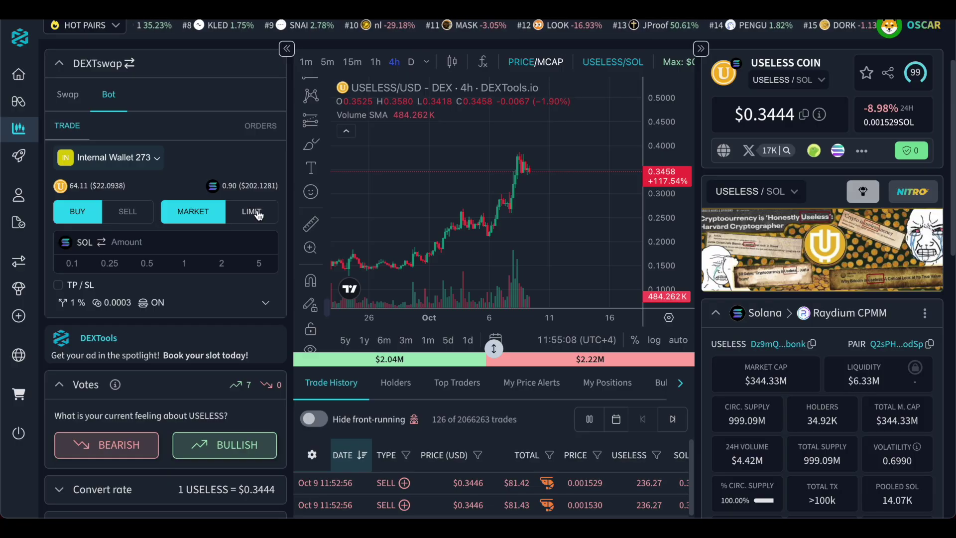
Switch to a limit sell of 100% of the USELESS balance
left_click(139, 210)
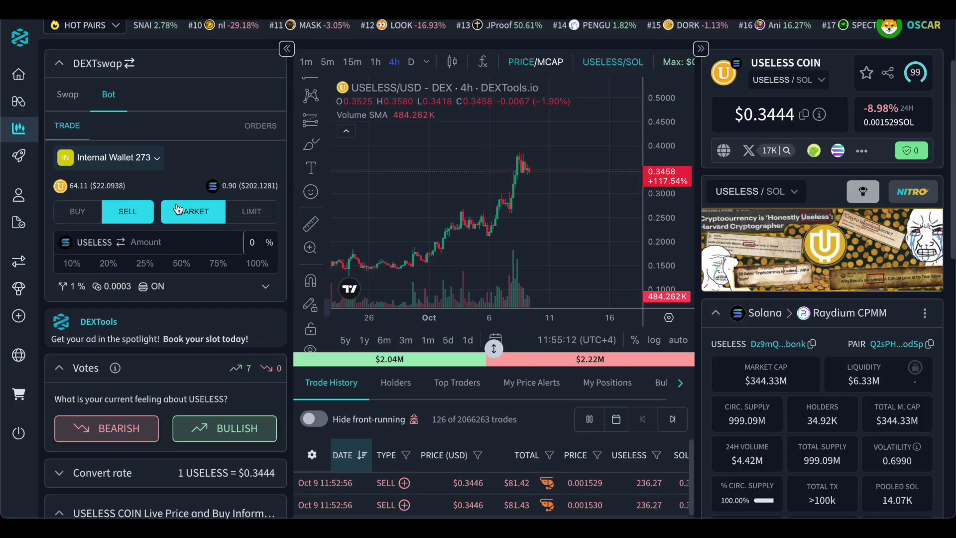
left_click(257, 263)
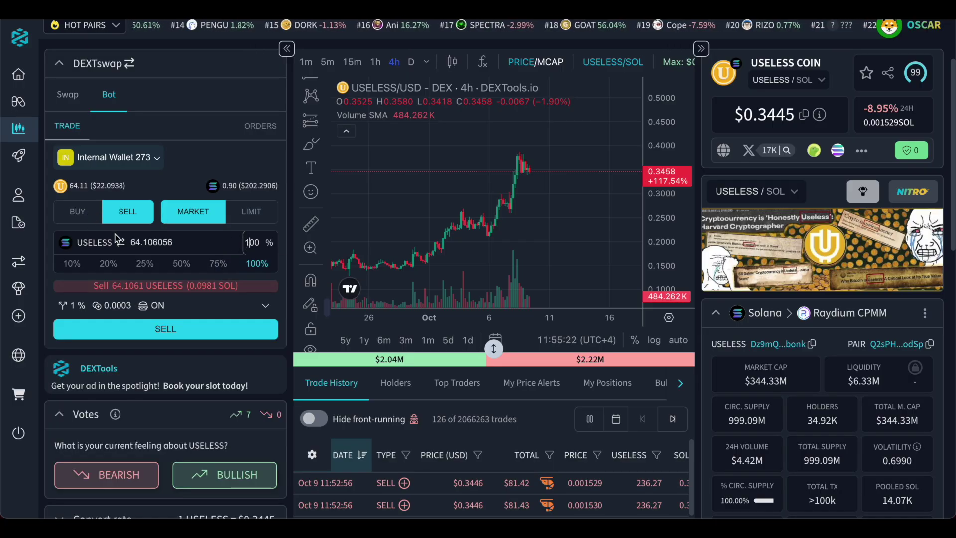
left_click(252, 217)
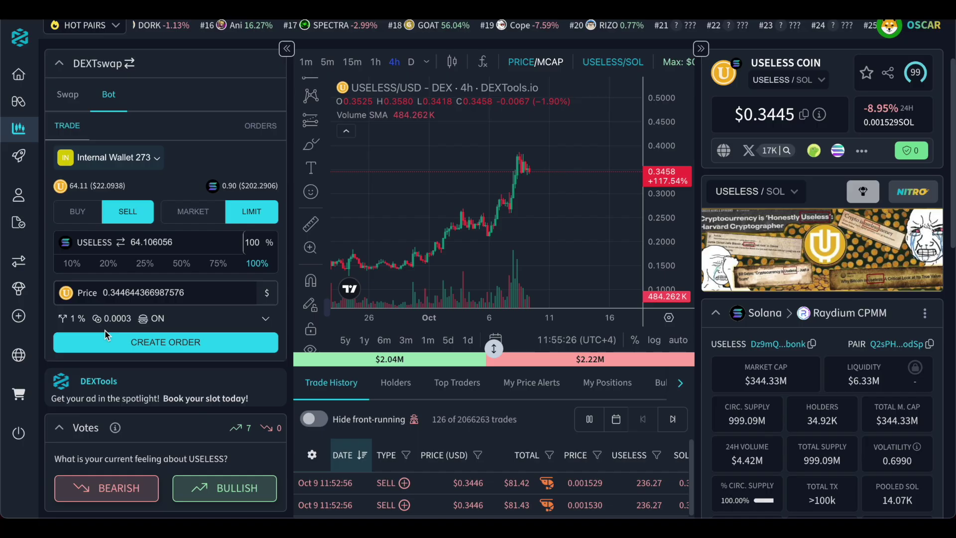
Replace the limit price with $1 and create the sell order for all 64.1061 USELESS
left_click(195, 293)
double_click(195, 293)
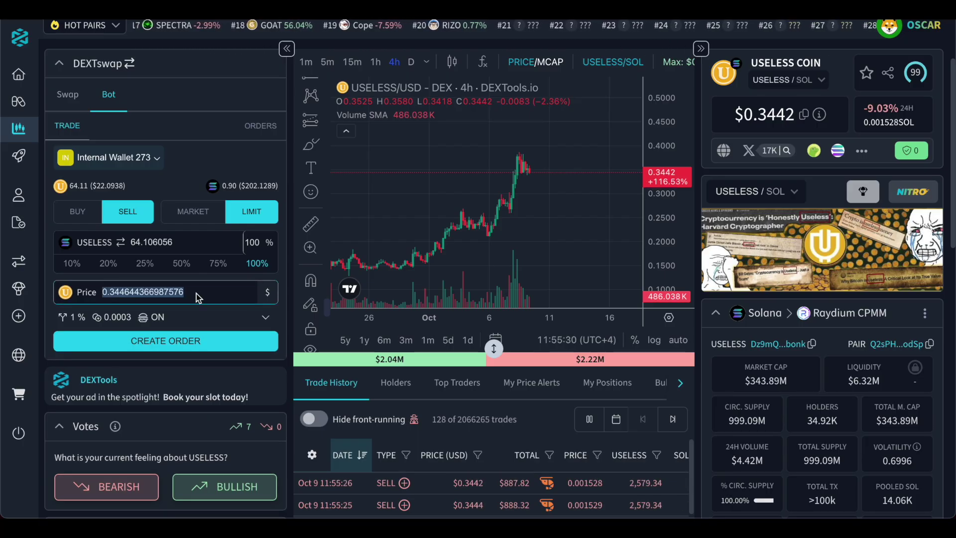
left_click(198, 296)
double_click(195, 296)
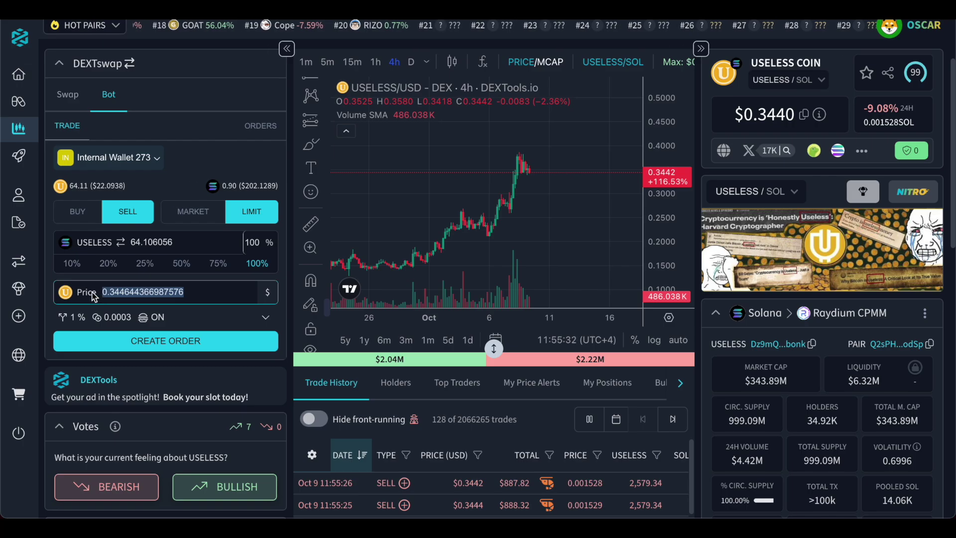
type("1")
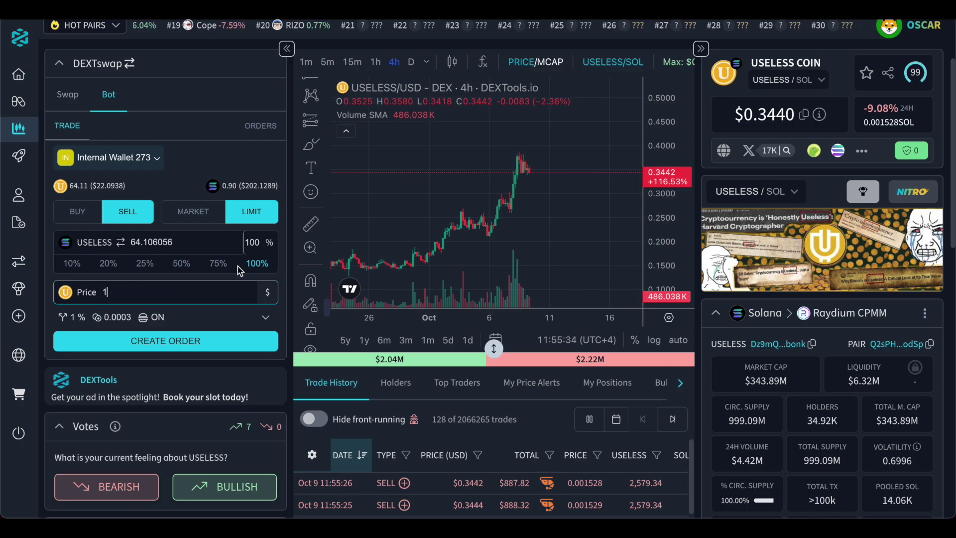
left_click(255, 263)
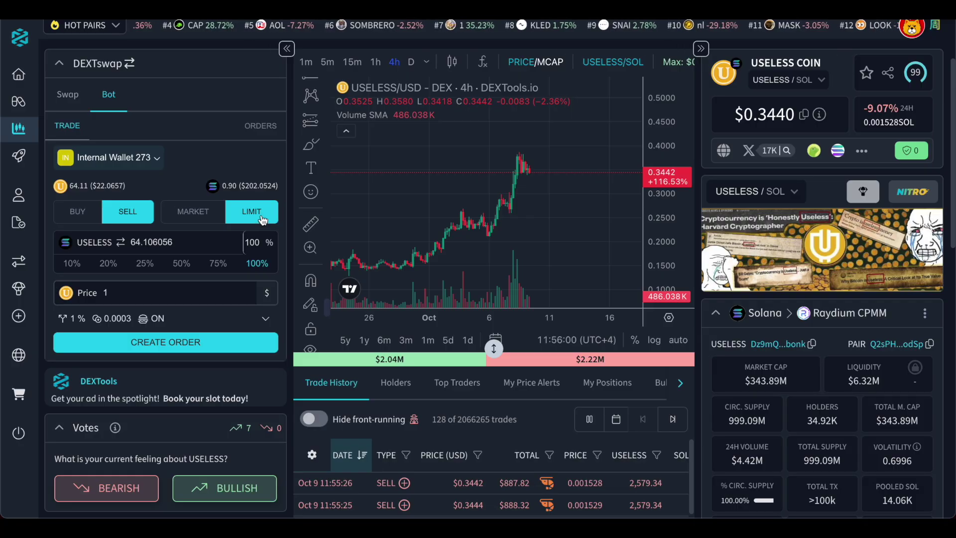
left_click(179, 345)
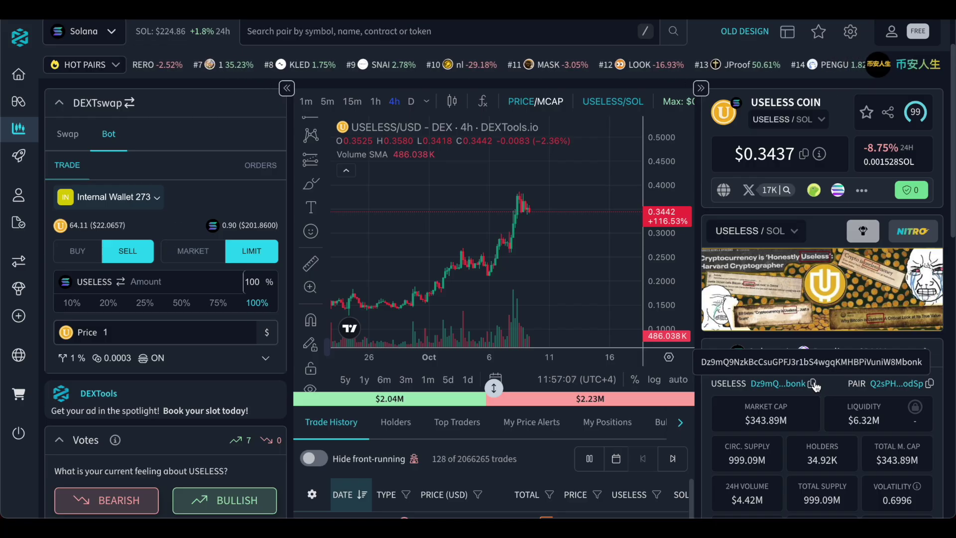
Copy the USELESS contract address and switch to the DEXTools Bot chat in Telegram
left_click(813, 383)
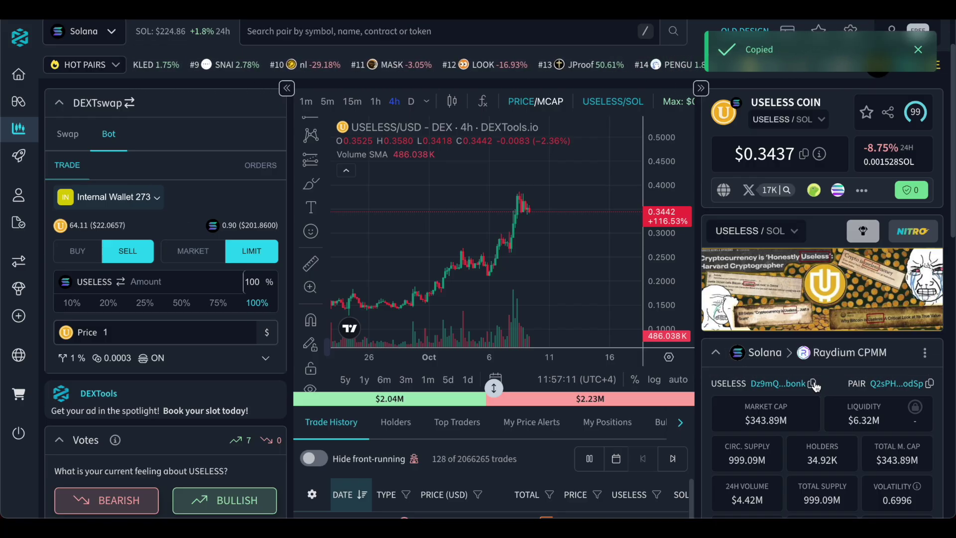
key("alt+Tab")
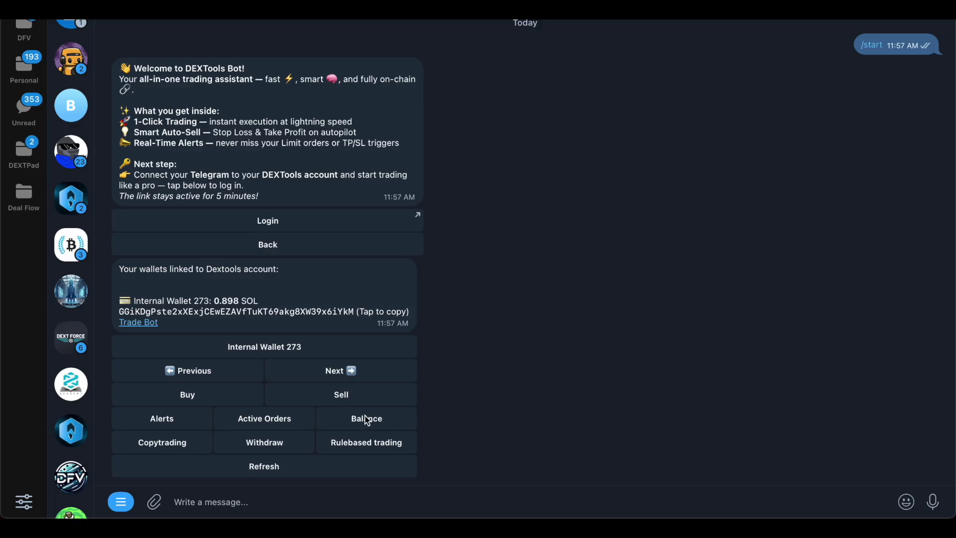
Show Internal Wallet 273 balances, then send the pasted USELESS contract address to the bot
left_click(366, 420)
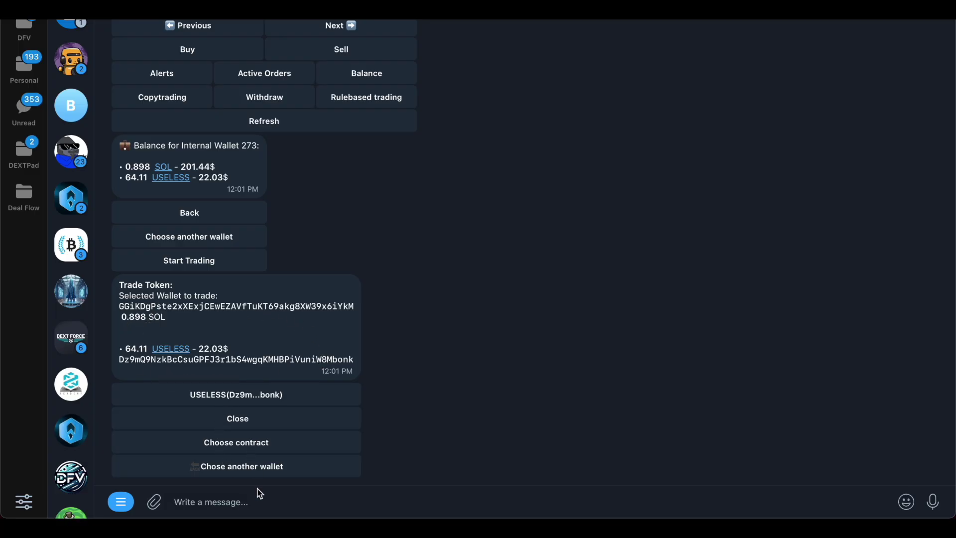
key("ctrl+v")
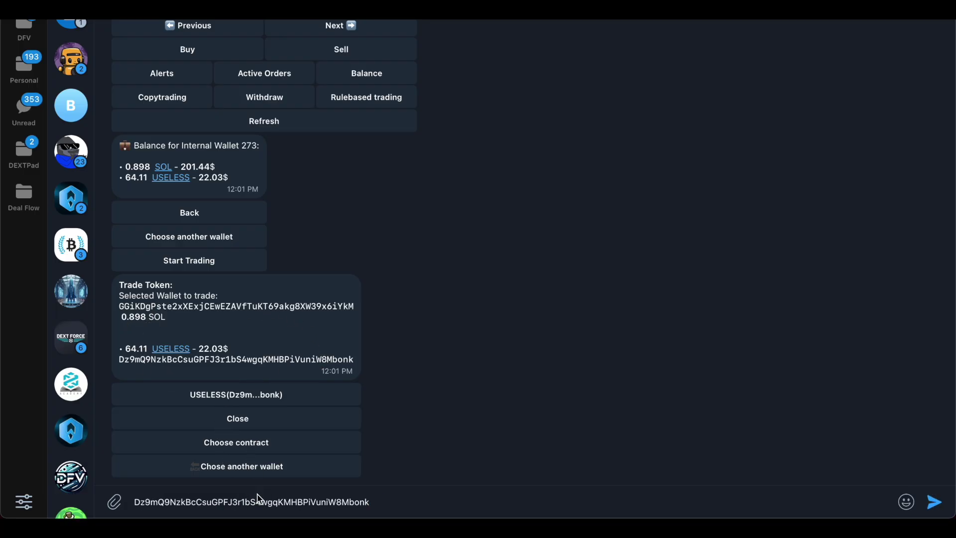
key("Return")
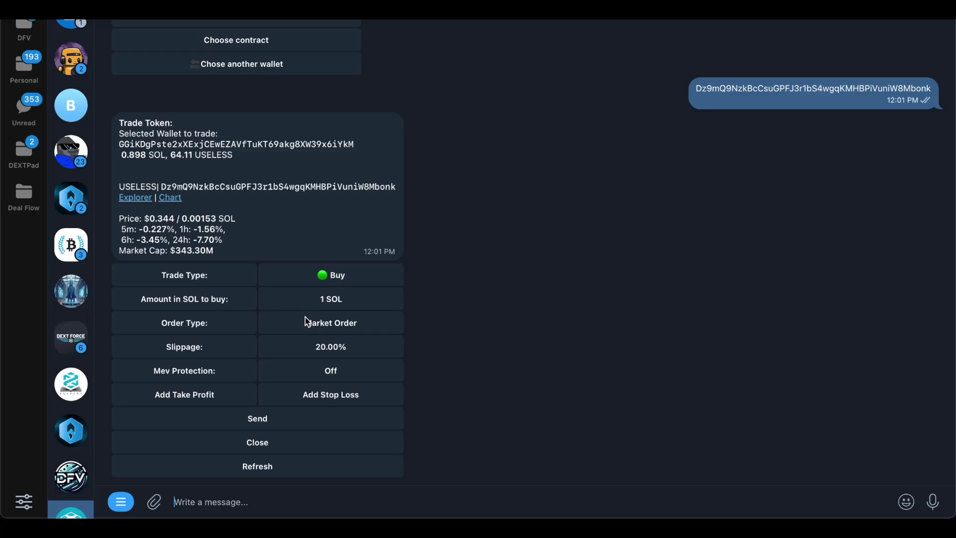
Set slippage to 1% and the buy amount to 0.1 SOL
left_click(311, 355)
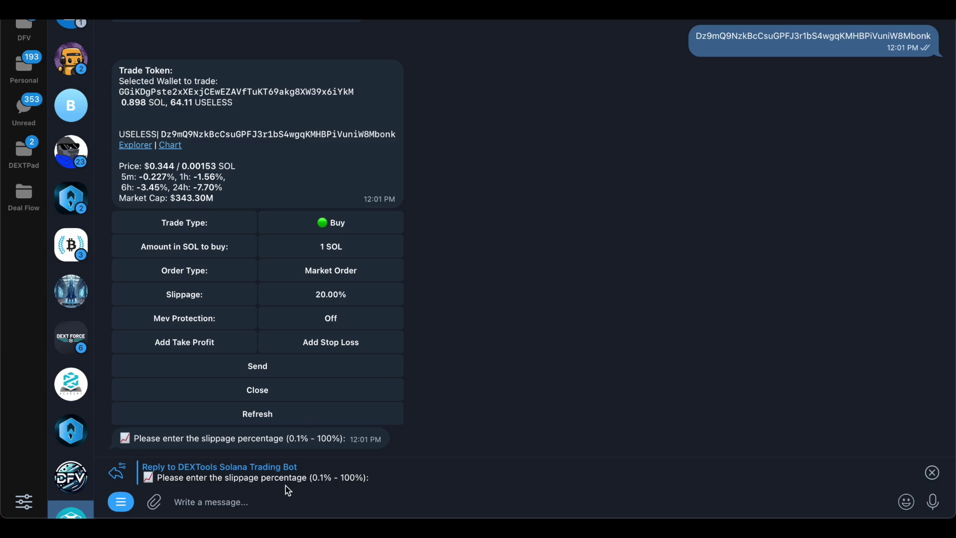
type("1")
key("Return")
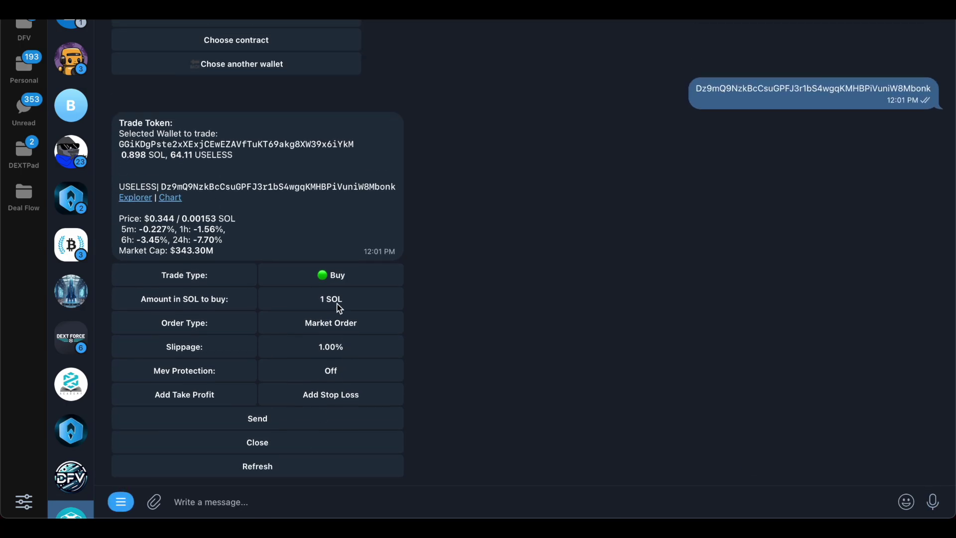
left_click(331, 399)
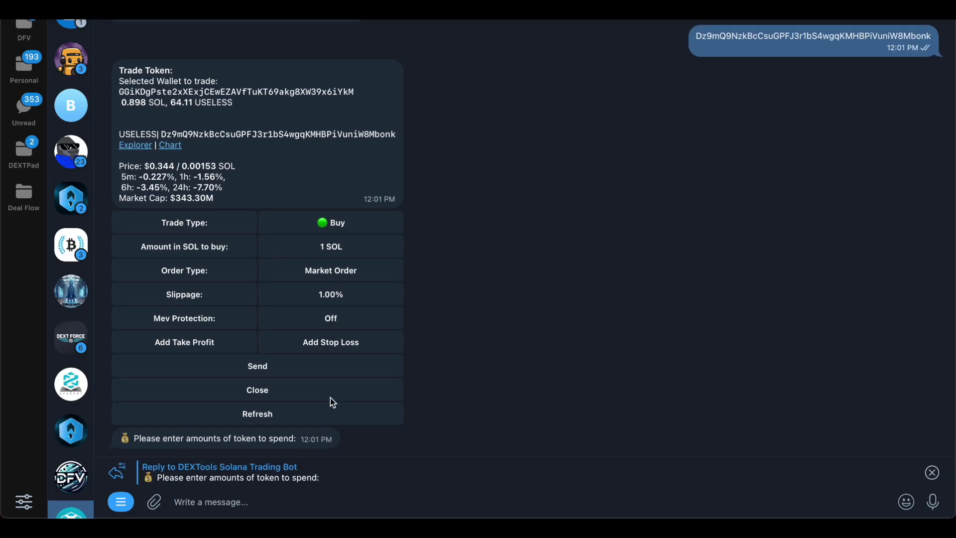
type("0.1")
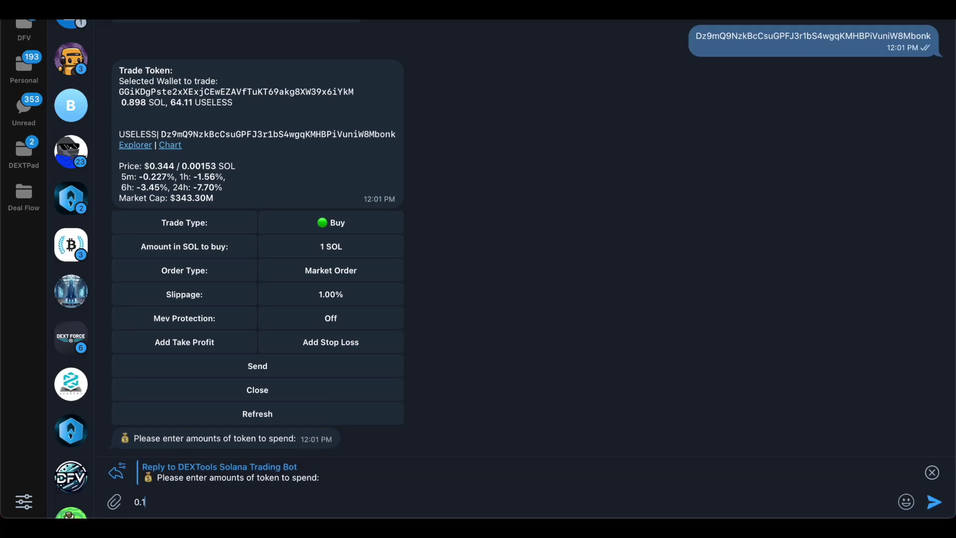
key("Return")
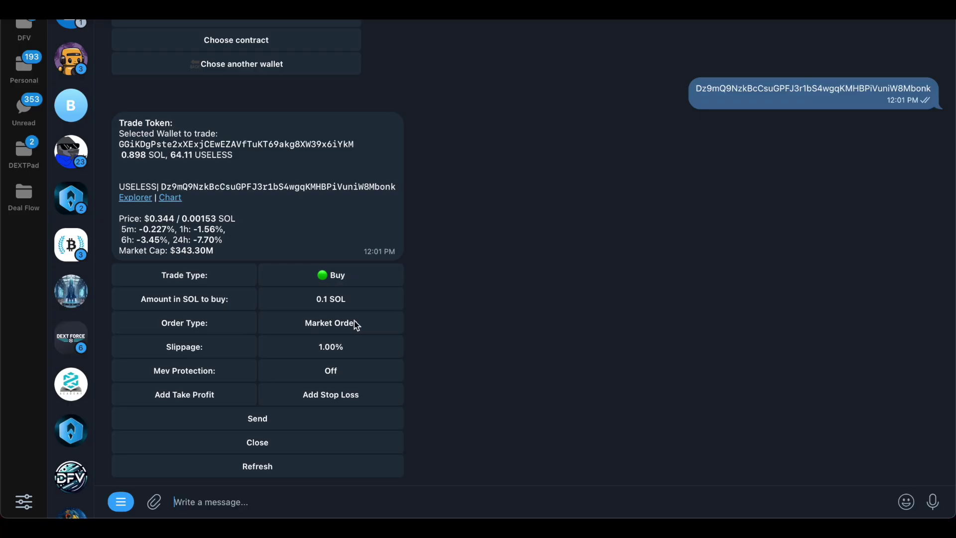
Turn on MEV protection, add a take-profit selling 100%, and send the market buy
left_click(325, 373)
left_click(207, 395)
type("100")
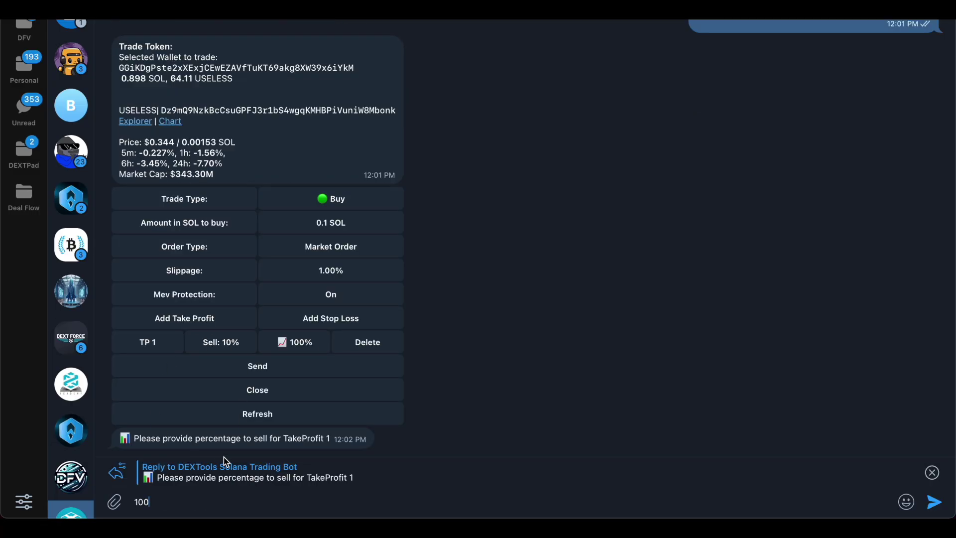
key("Return")
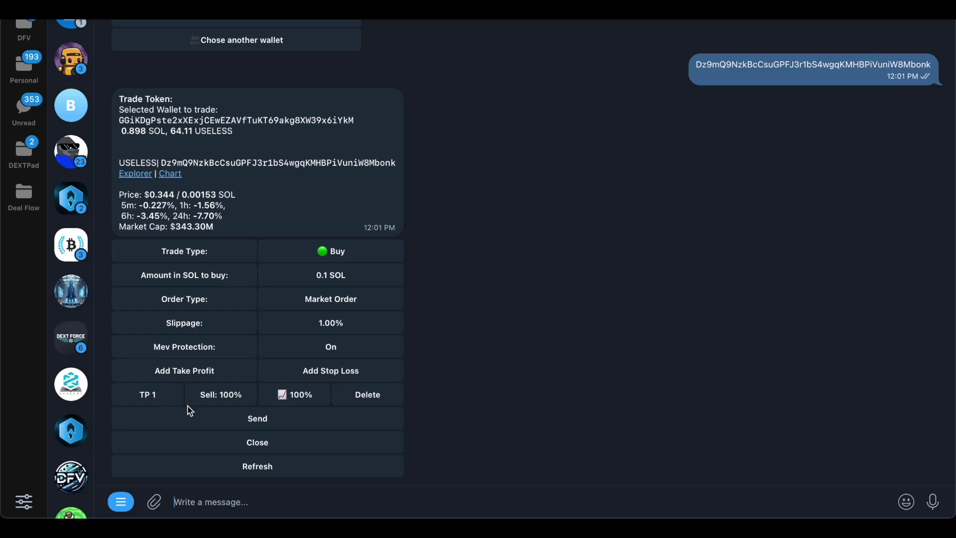
left_click(257, 419)
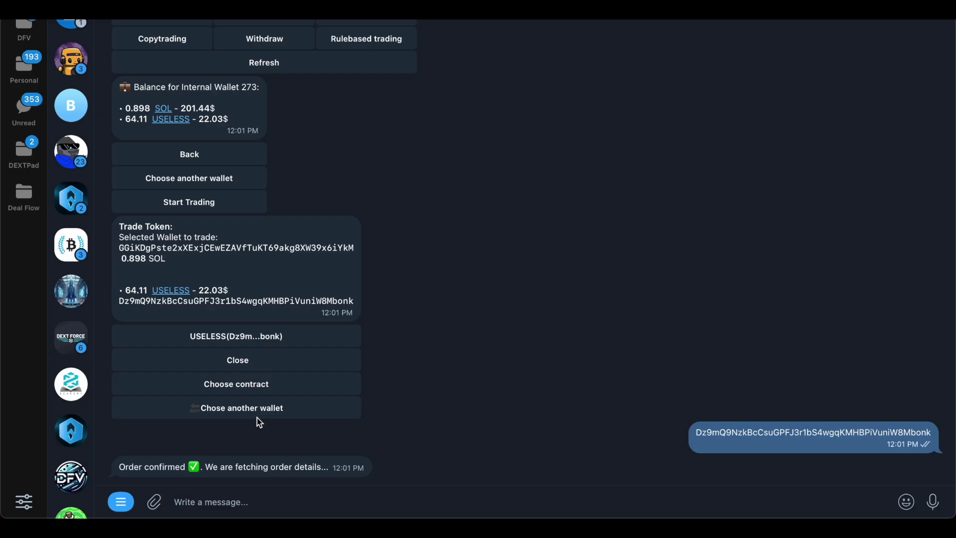
Select the bot's buy-executed message text (64.02 USELESS for 0.1 SOL)
left_click_drag(133, 357, 302, 358)
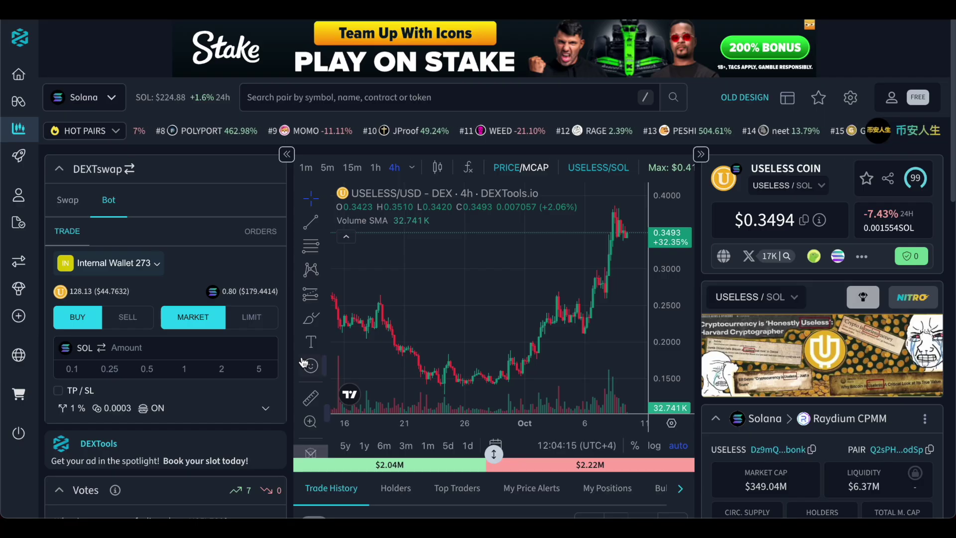